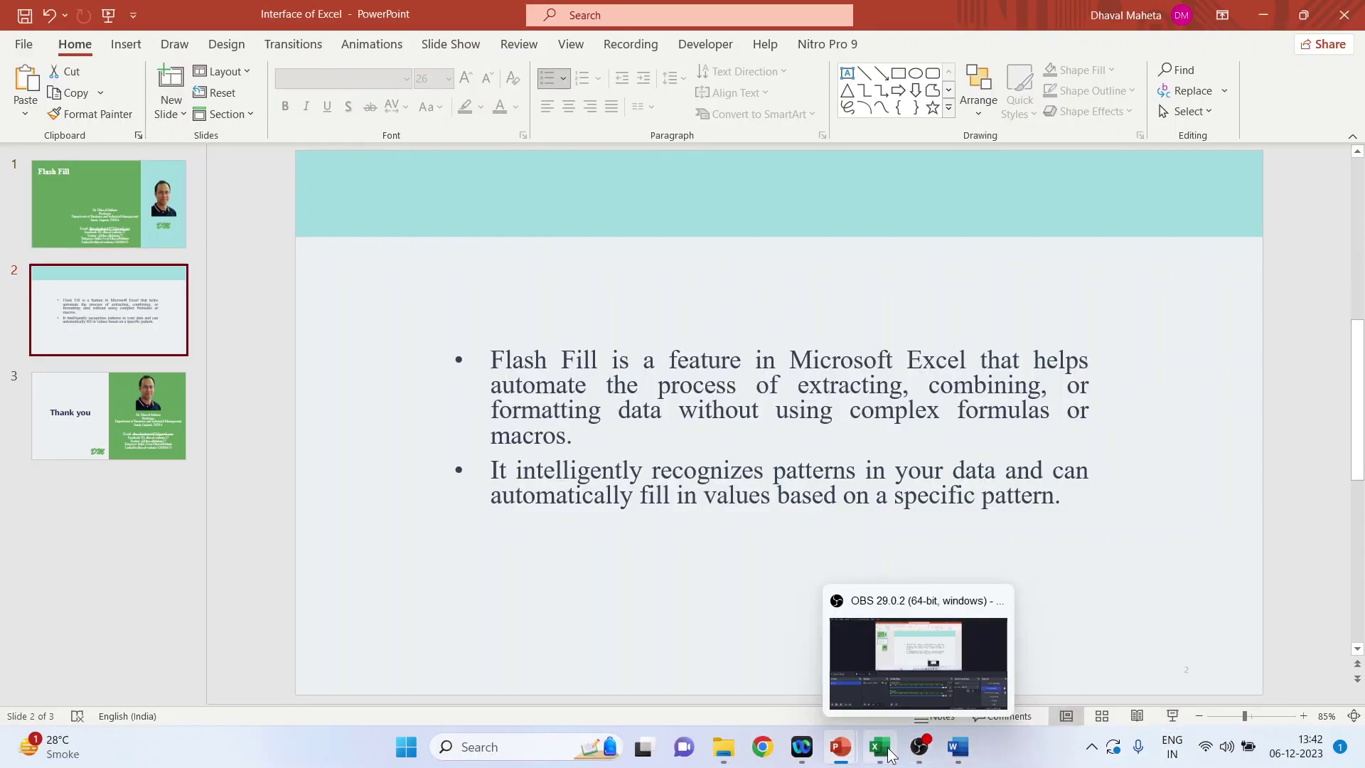
Step: Switch to the names-and-phone-numbers workbook, dismissing an accidental Delete prompt
{"action": "left_click", "coordinate": [879, 747]}
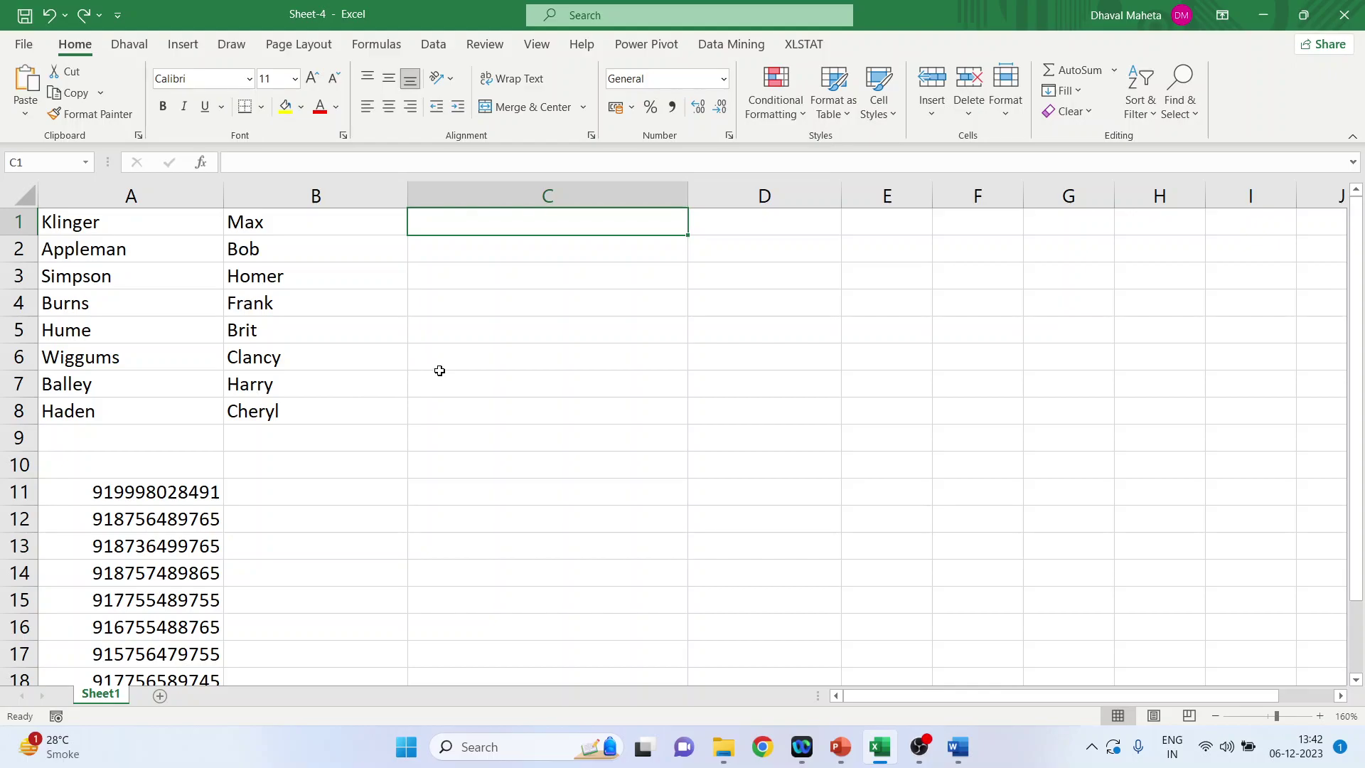
{"action": "key", "text": "ctrl+minus"}
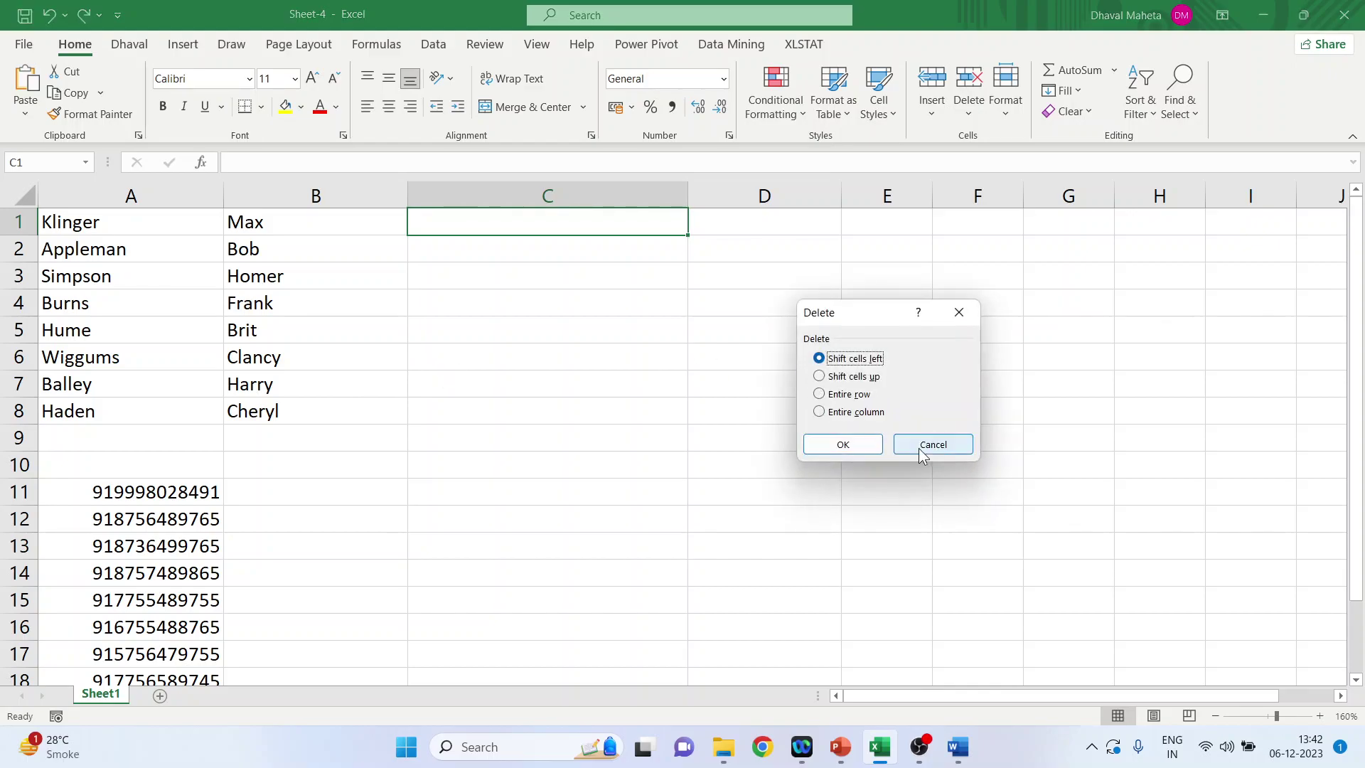
{"action": "left_click", "coordinate": [932, 444]}
Step: Confirm 'Automatically Flash Fill' is enabled in Excel Options > Advanced and return to the sheet
{"action": "left_click", "coordinate": [24, 43]}
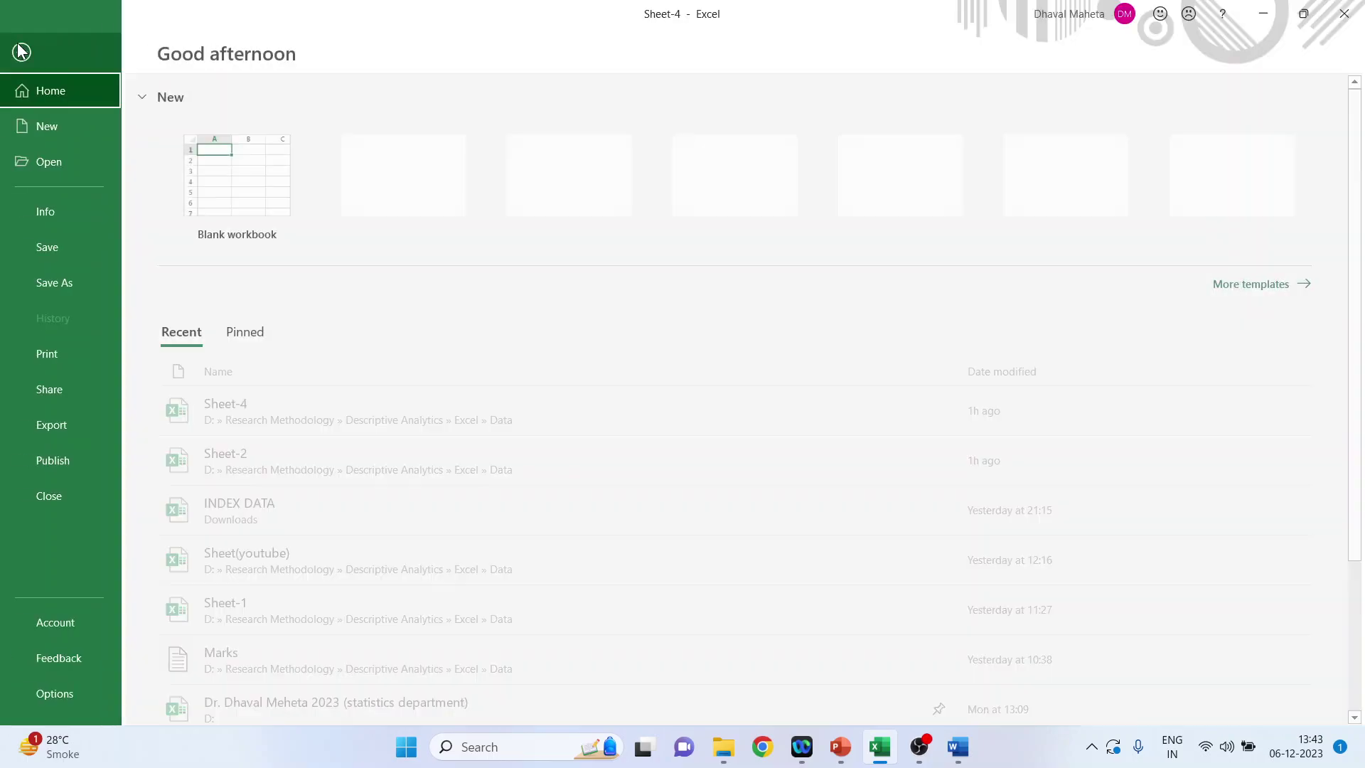
{"action": "left_click", "coordinate": [92, 691]}
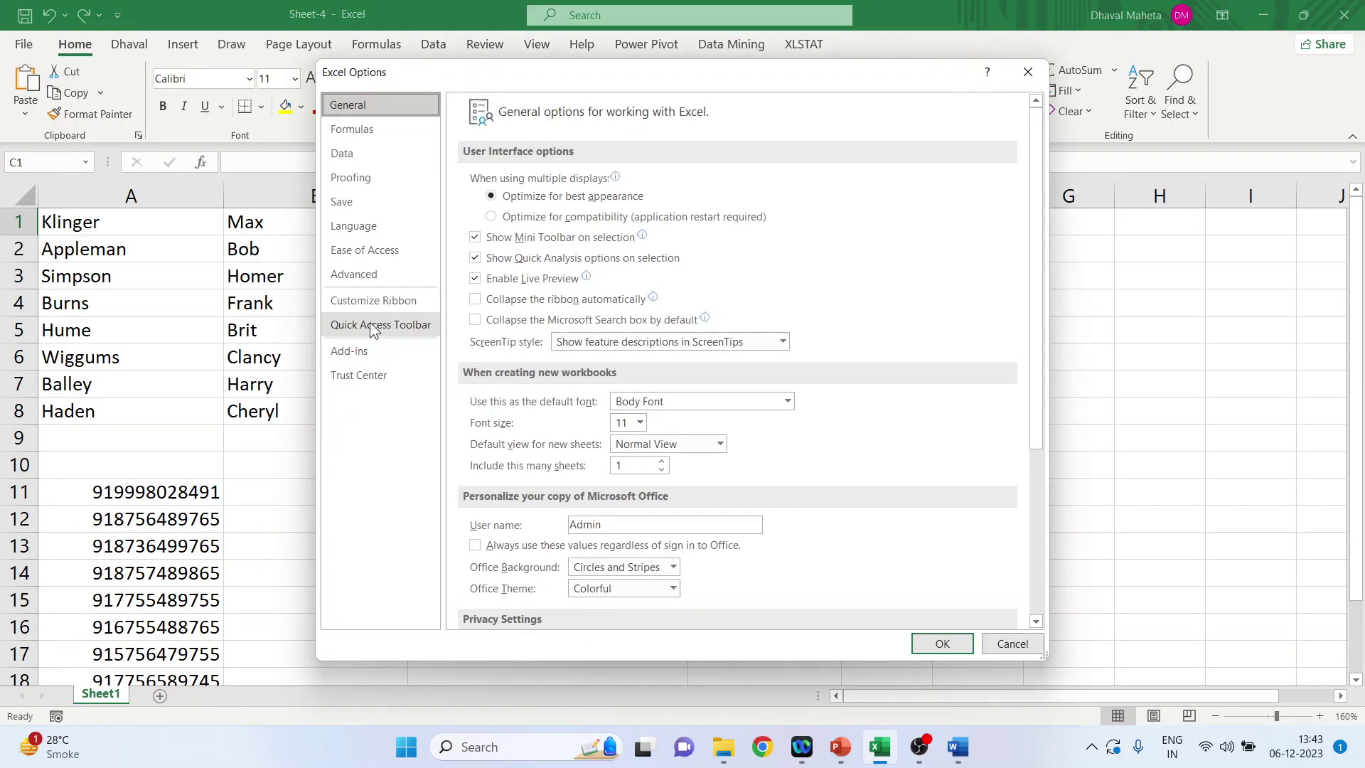
{"action": "left_click", "coordinate": [353, 275]}
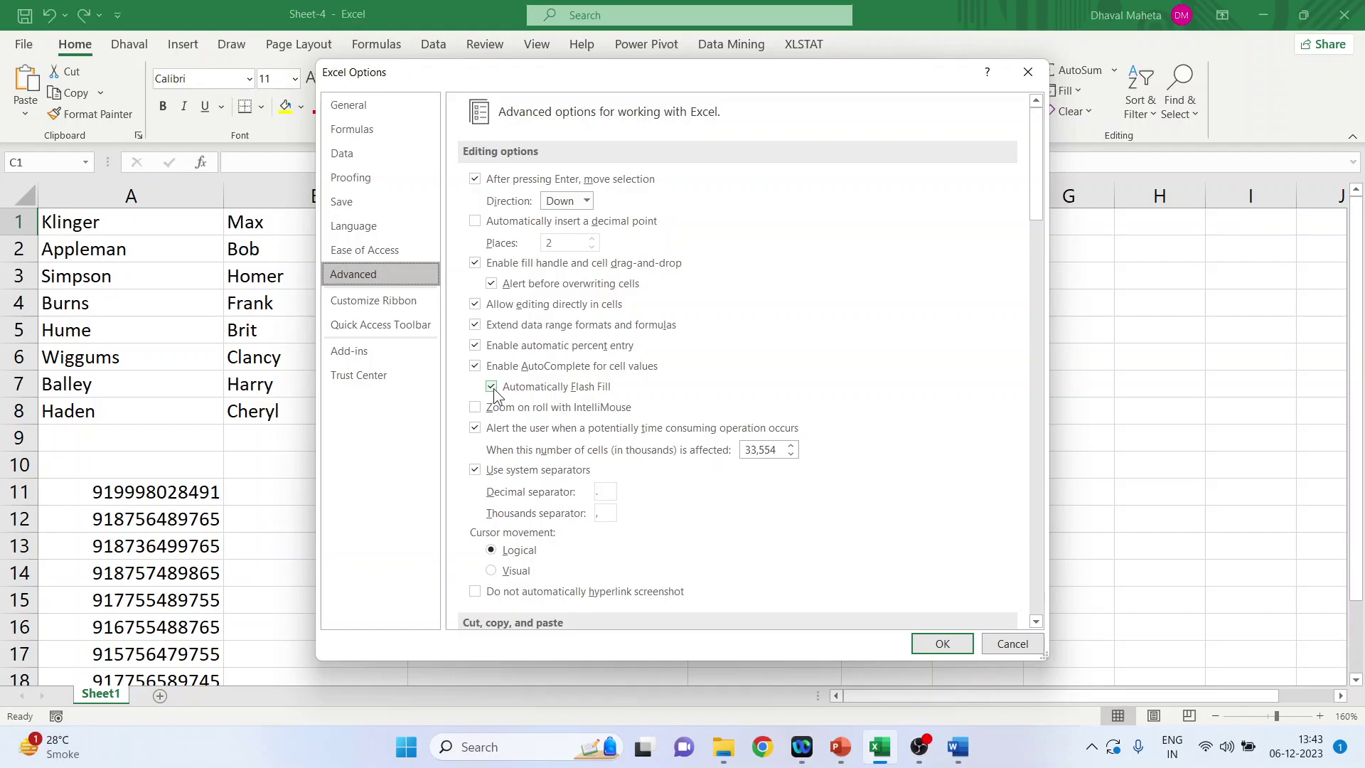
{"action": "left_click", "coordinate": [491, 386]}
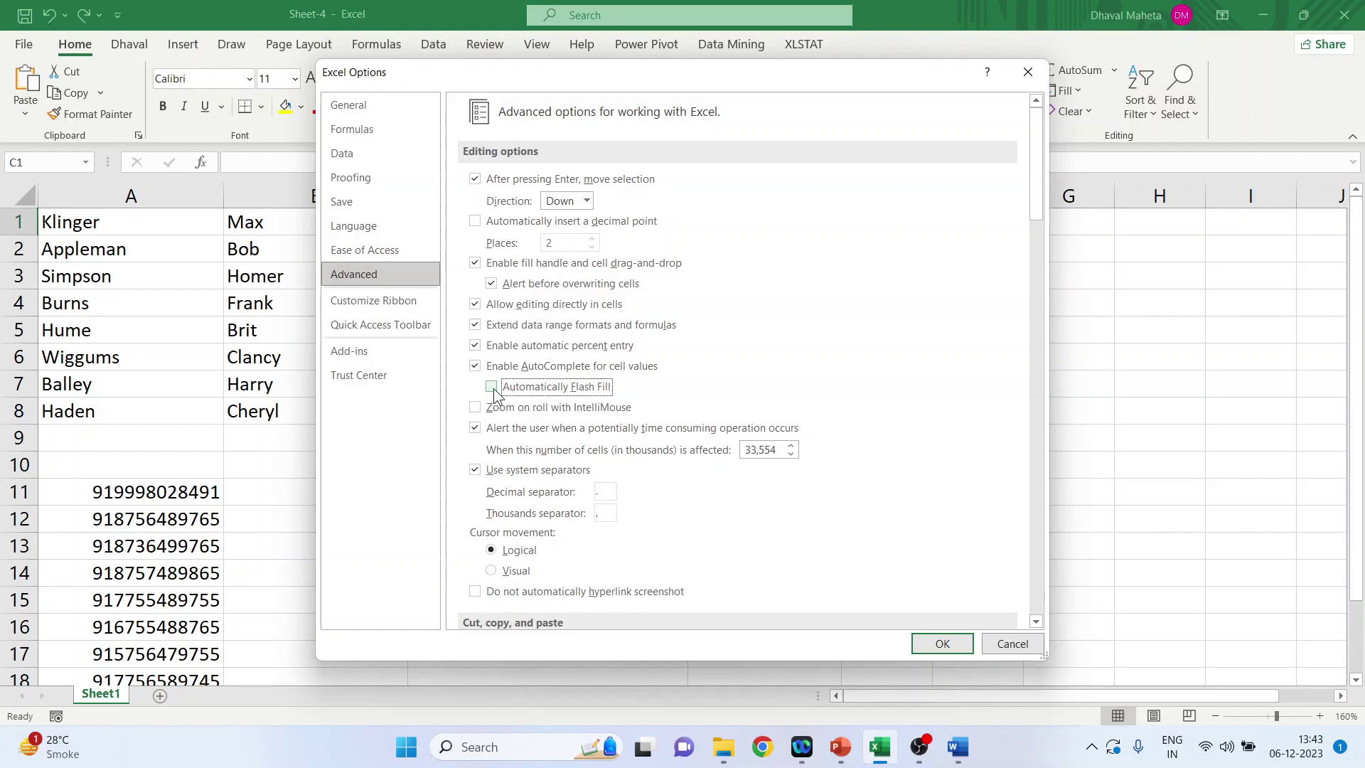
{"action": "left_click", "coordinate": [943, 644]}
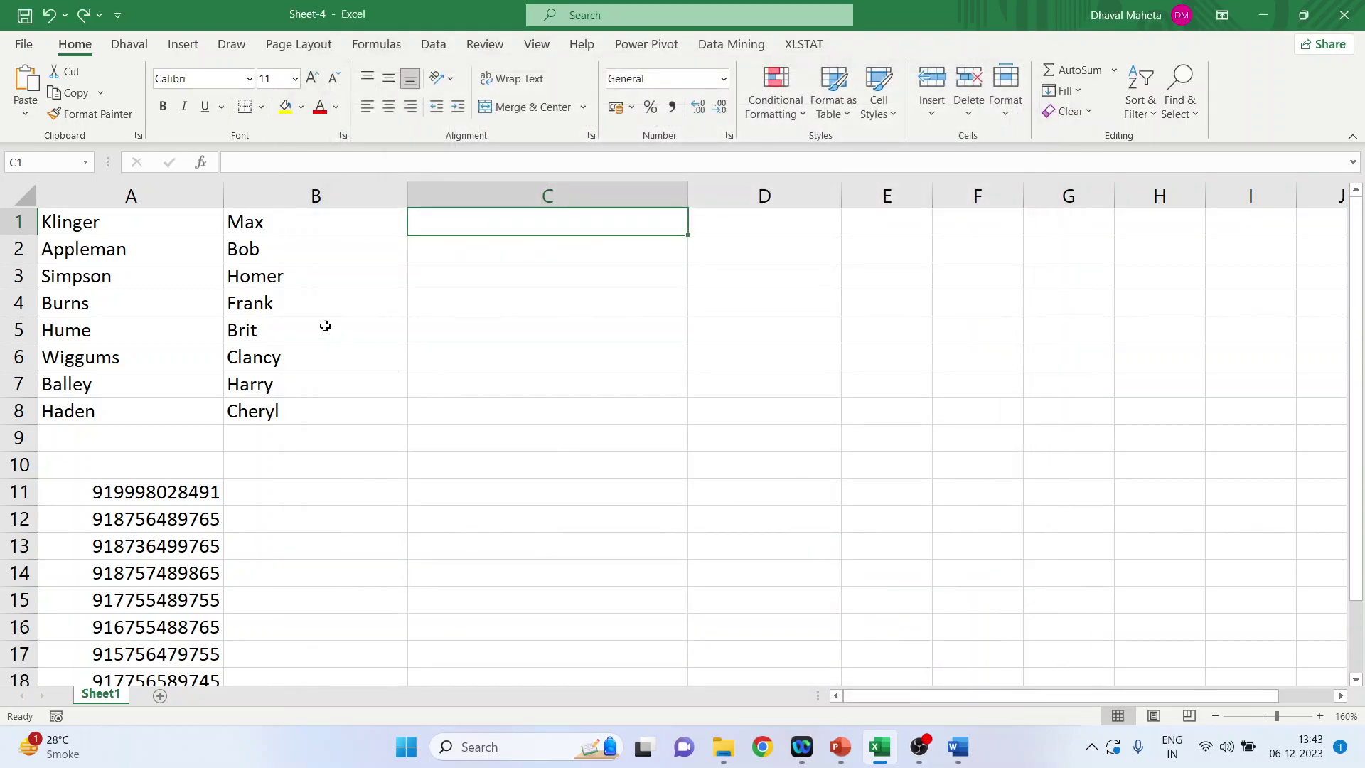
Step: Review the surname and first-name columns, then enter Klinger in C1 as the first example
{"action": "left_click", "coordinate": [153, 197]}
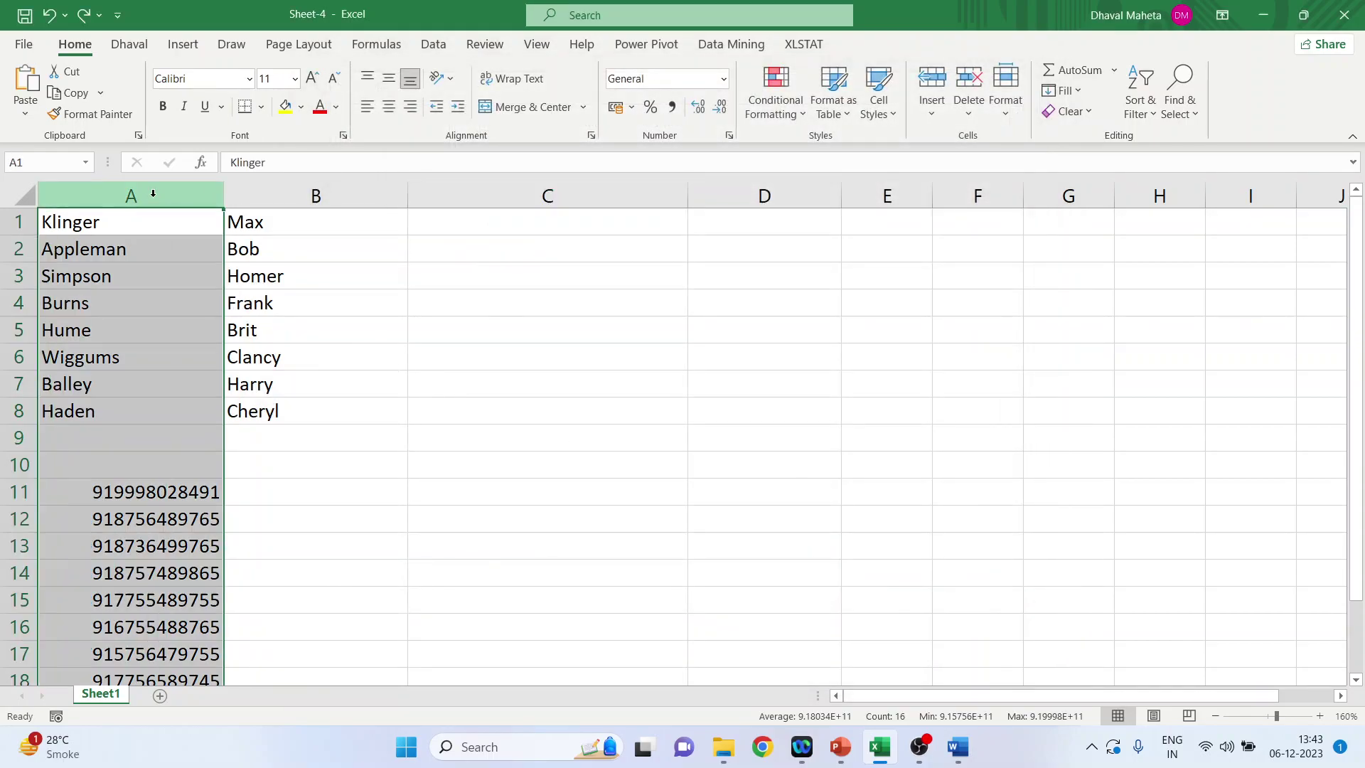
{"action": "left_click", "coordinate": [287, 197]}
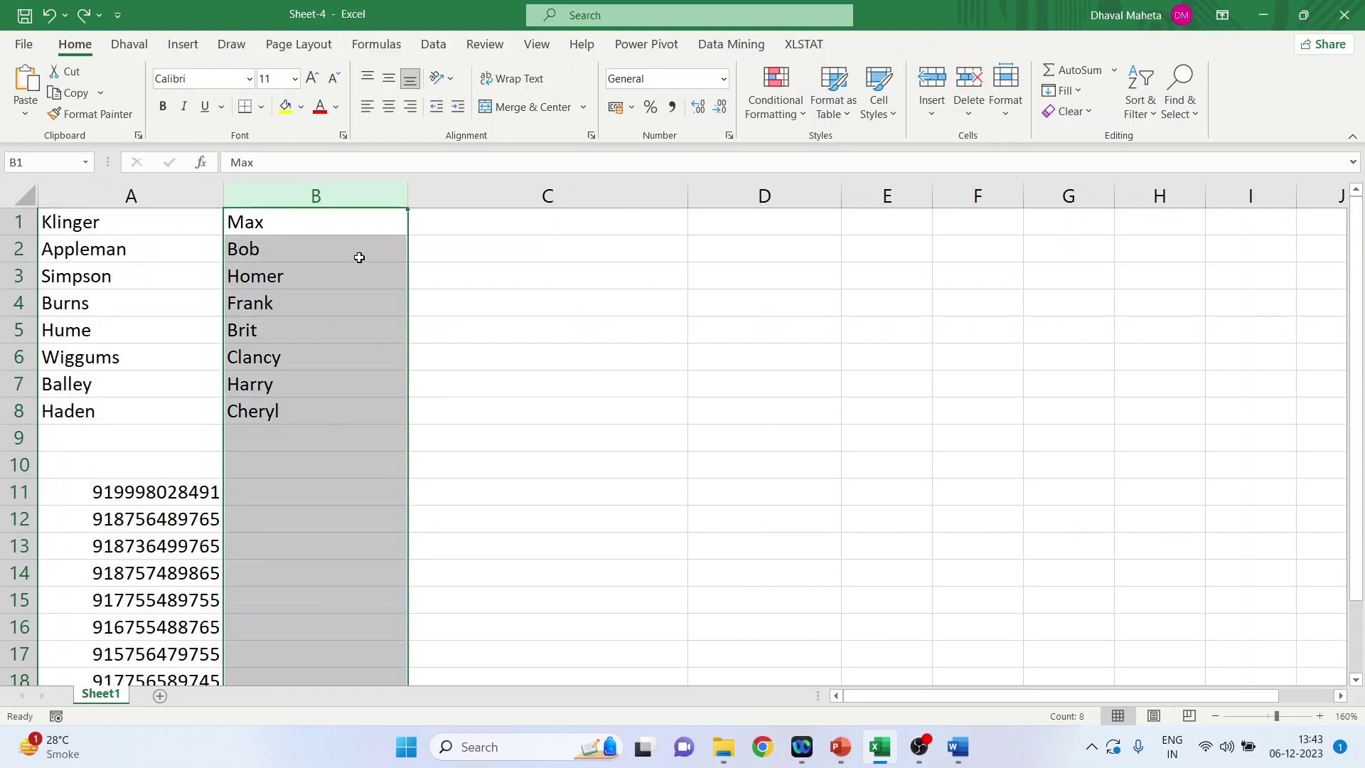
{"action": "left_click", "coordinate": [512, 197]}
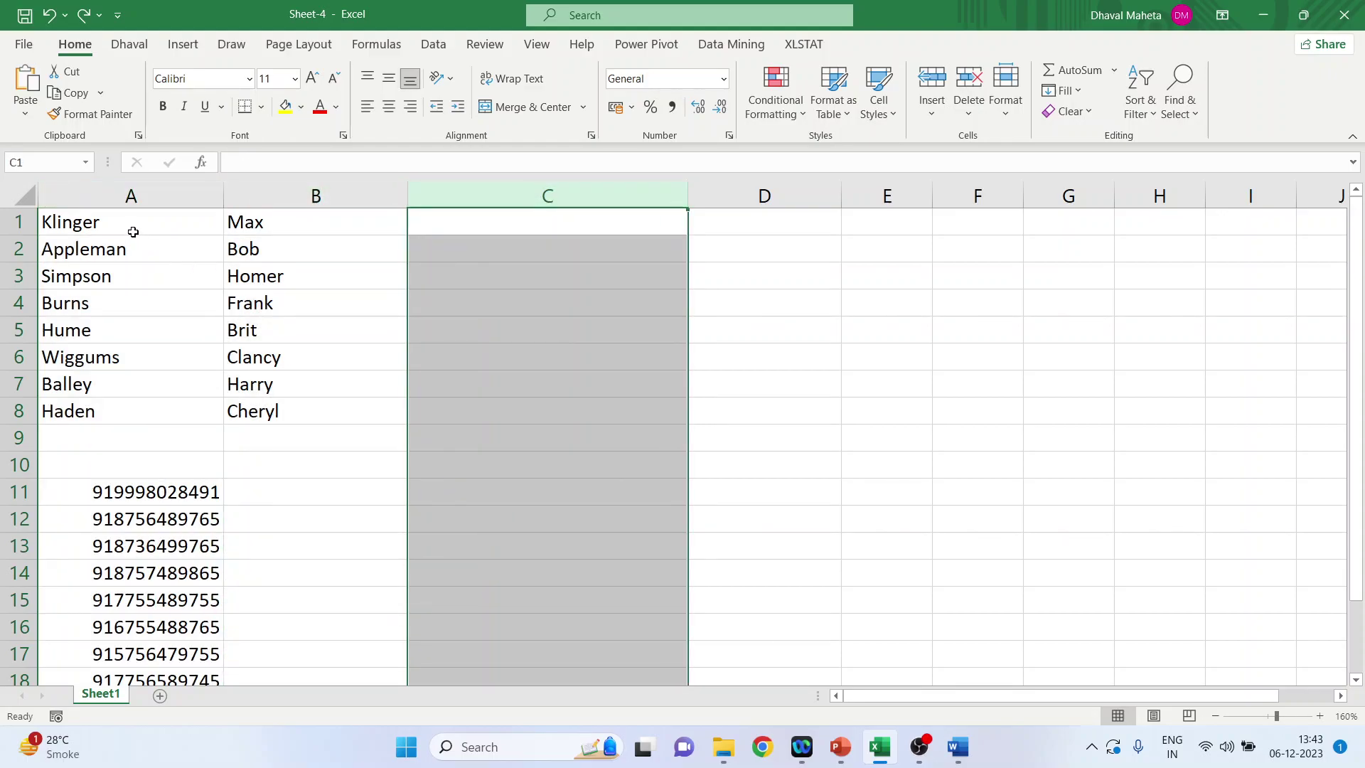
{"action": "left_click_drag", "start_coordinate": [128, 229], "coordinate": [132, 414]}
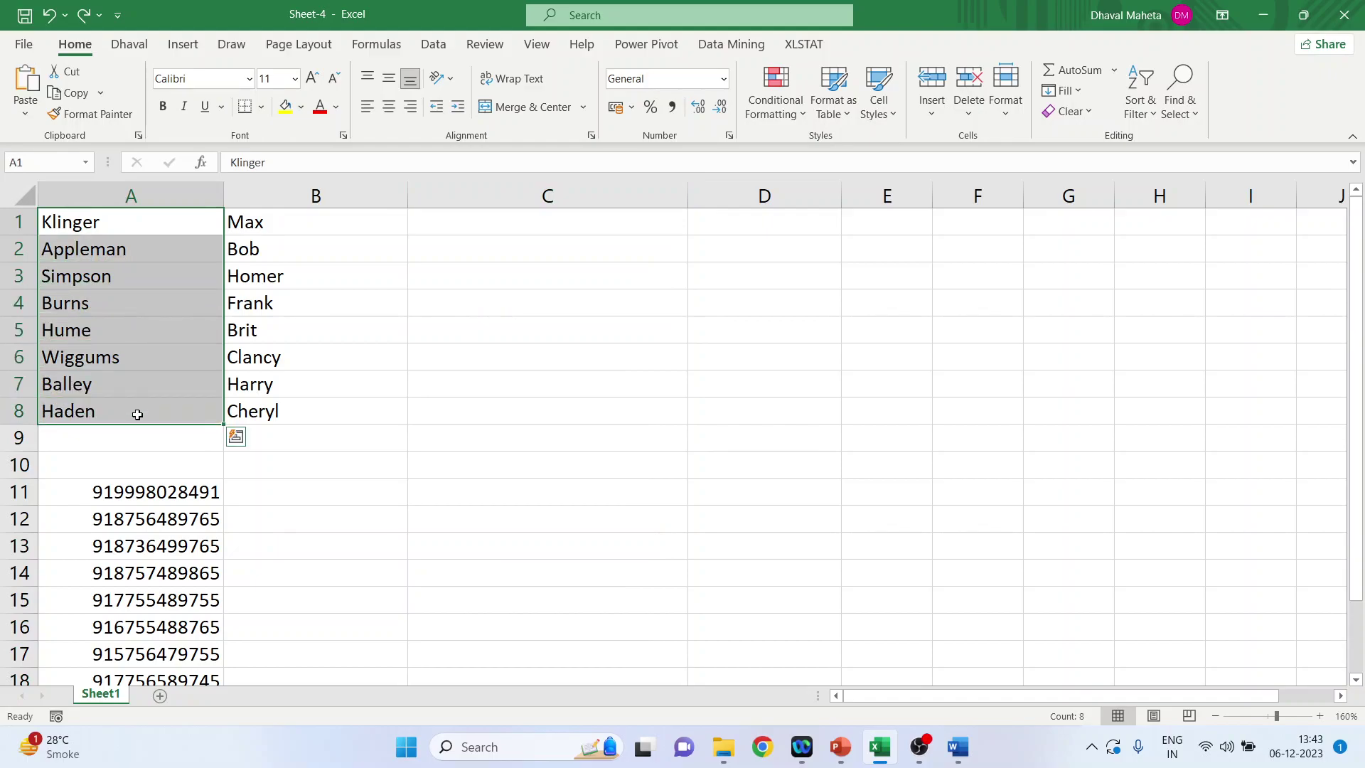
{"action": "left_click", "coordinate": [449, 226]}
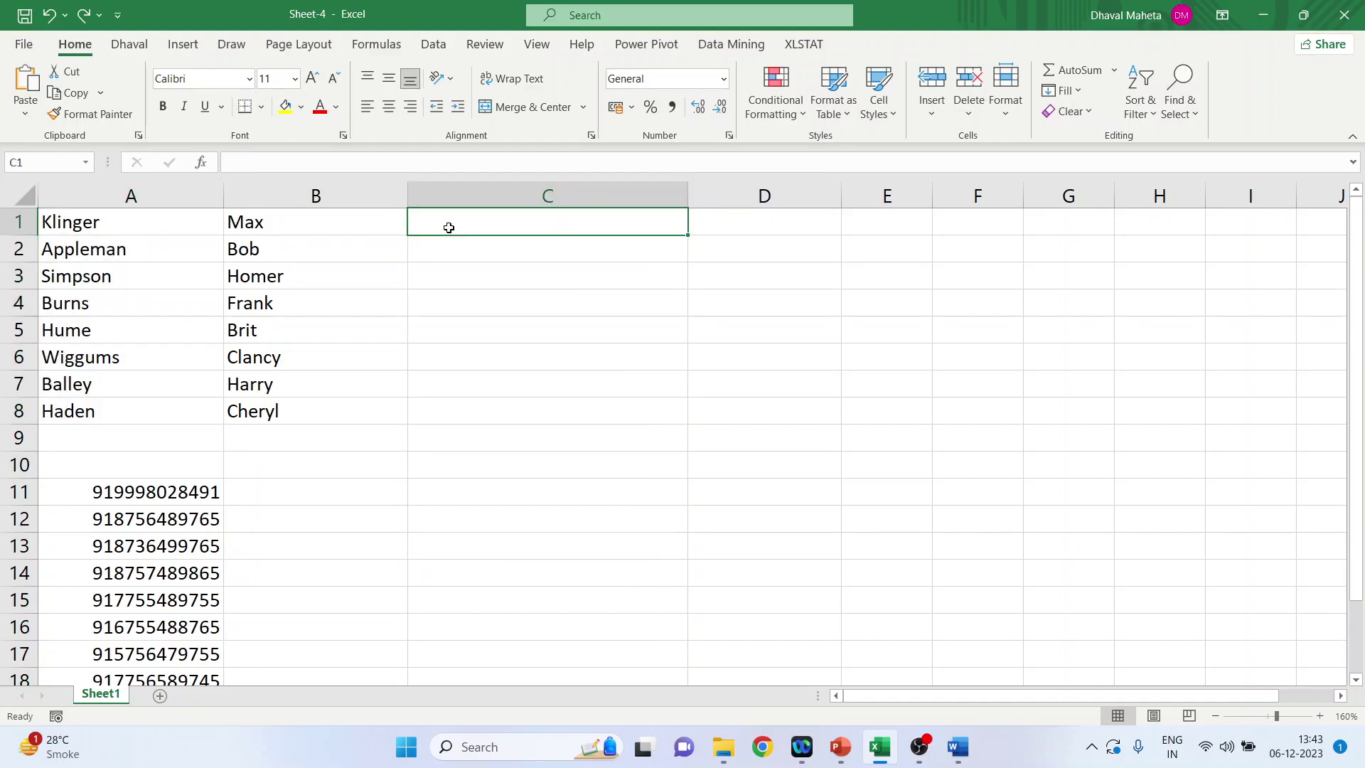
{"action": "type", "text": "Klinger"}
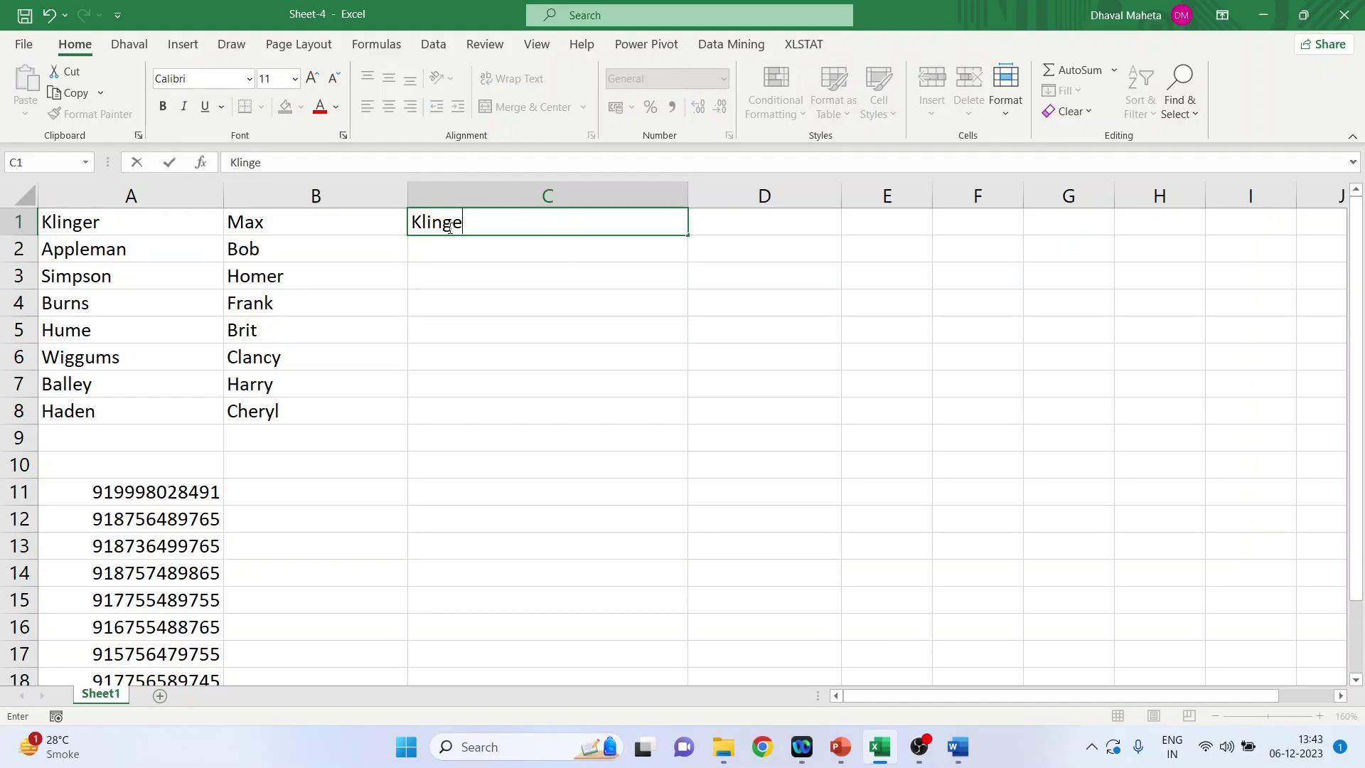
{"action": "key", "text": "Return"}
Step: Drag Klinger down column C to row 8, then undo the copies
{"action": "left_click", "coordinate": [449, 228]}
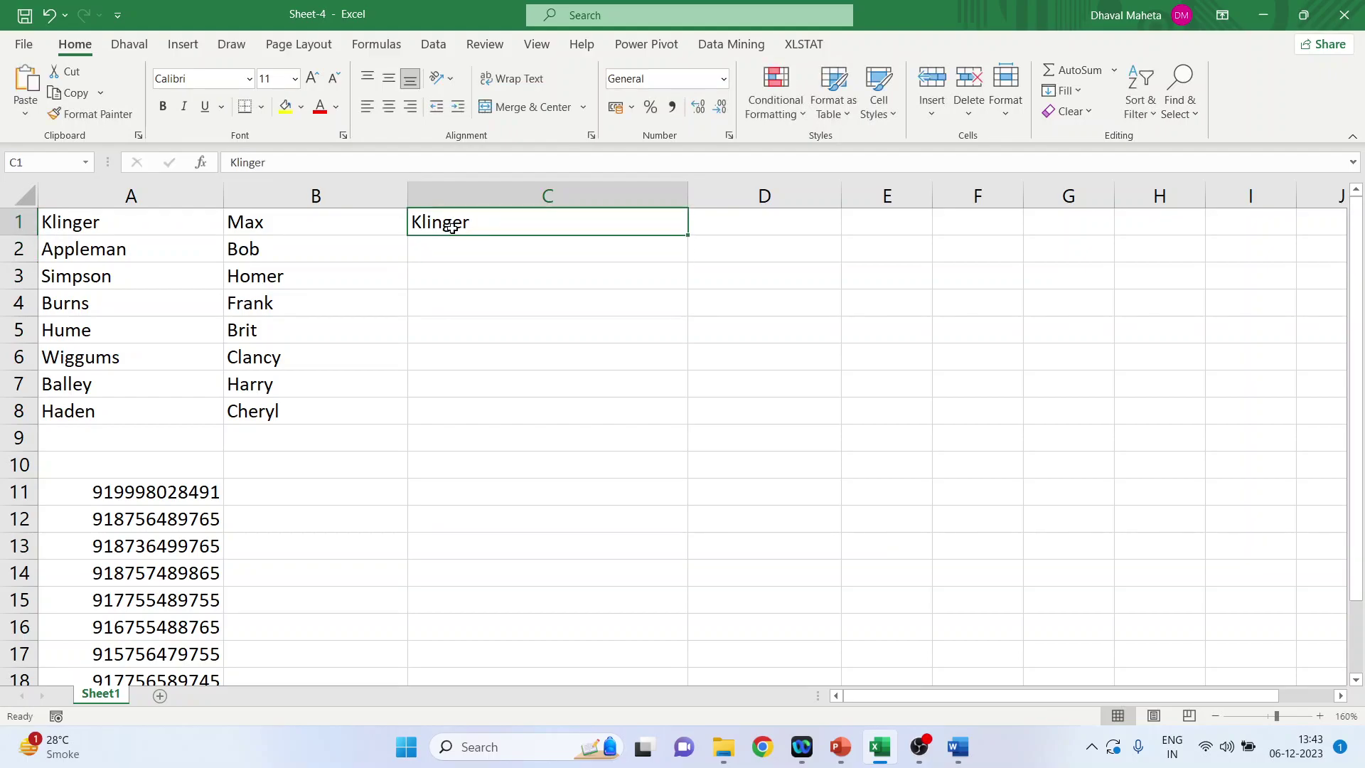
{"action": "left_click_drag", "start_coordinate": [687, 235], "coordinate": [676, 422]}
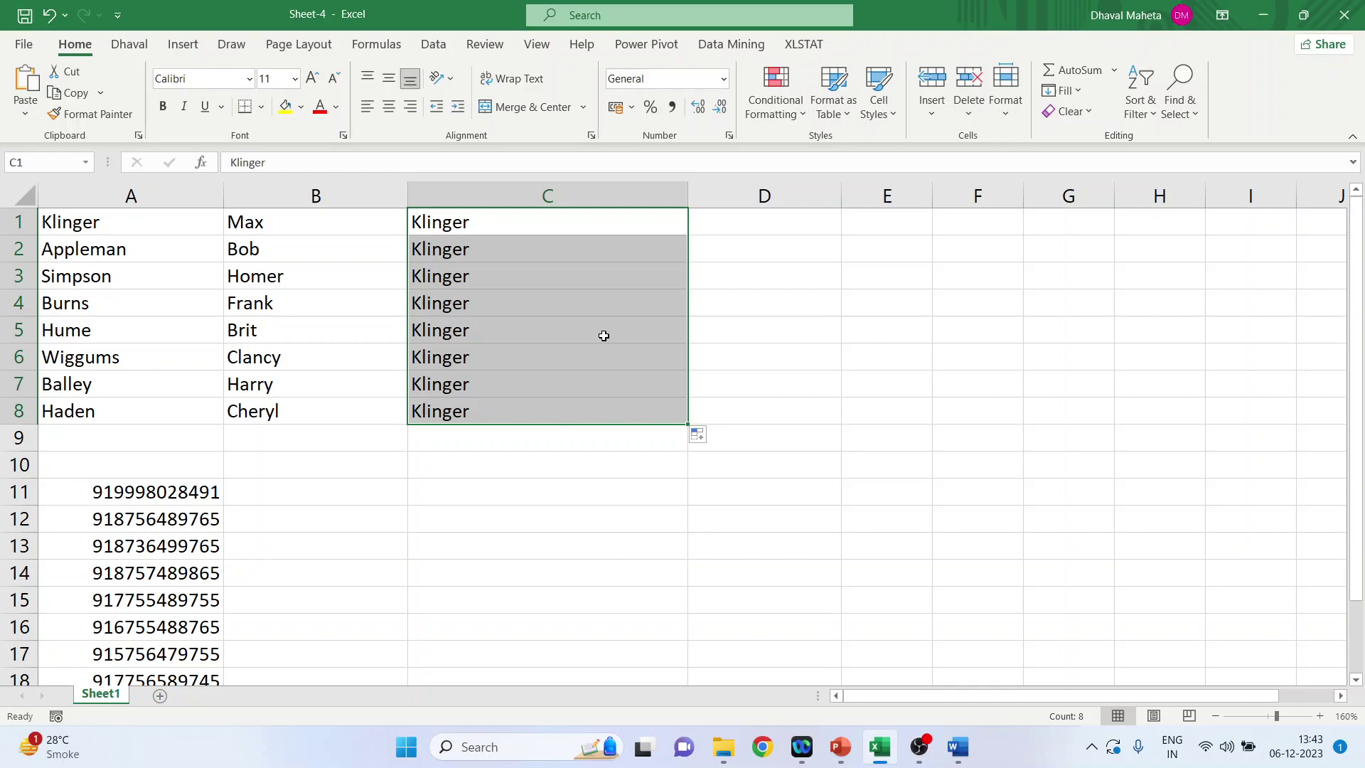
{"action": "key", "text": "ctrl+z"}
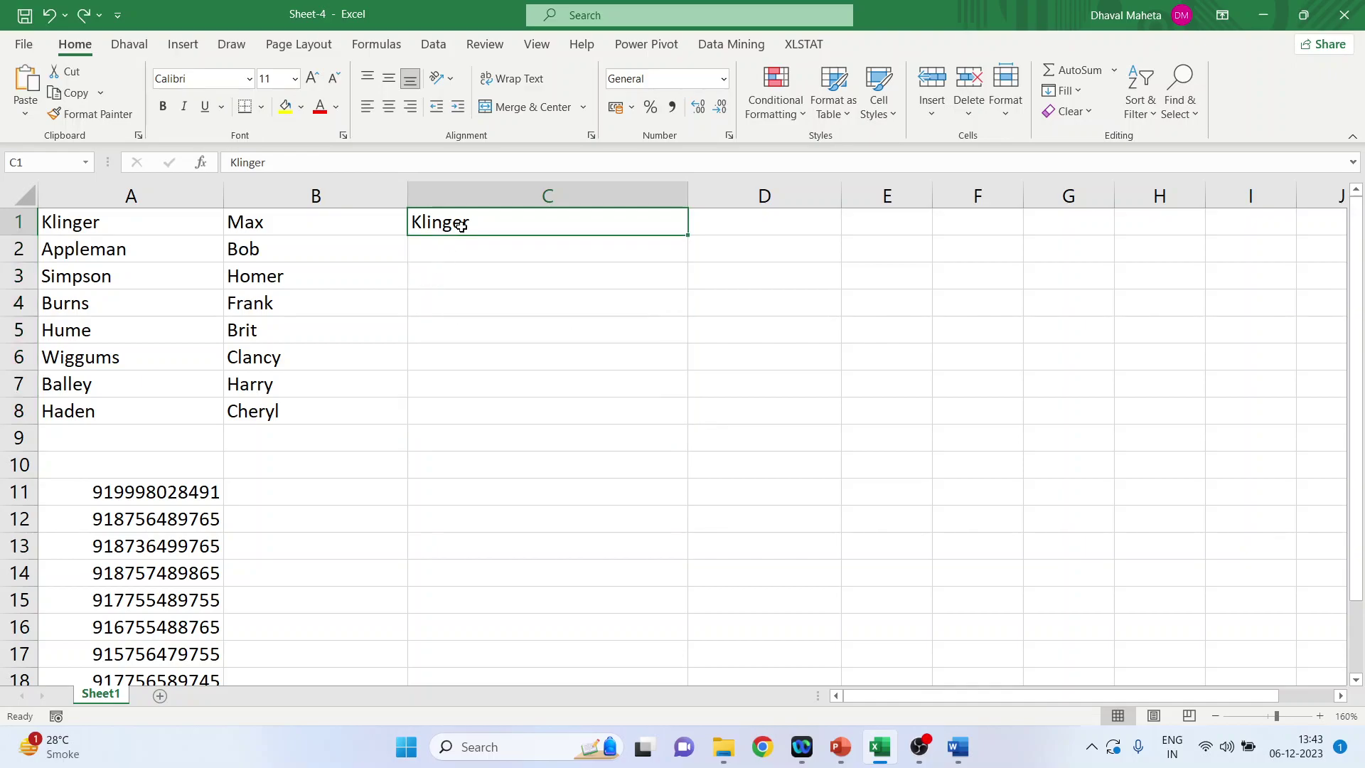
Step: Enter Appleman in C2 as the second example and move to C3
{"action": "left_click", "coordinate": [433, 253]}
{"action": "type", "text": "Appl"}
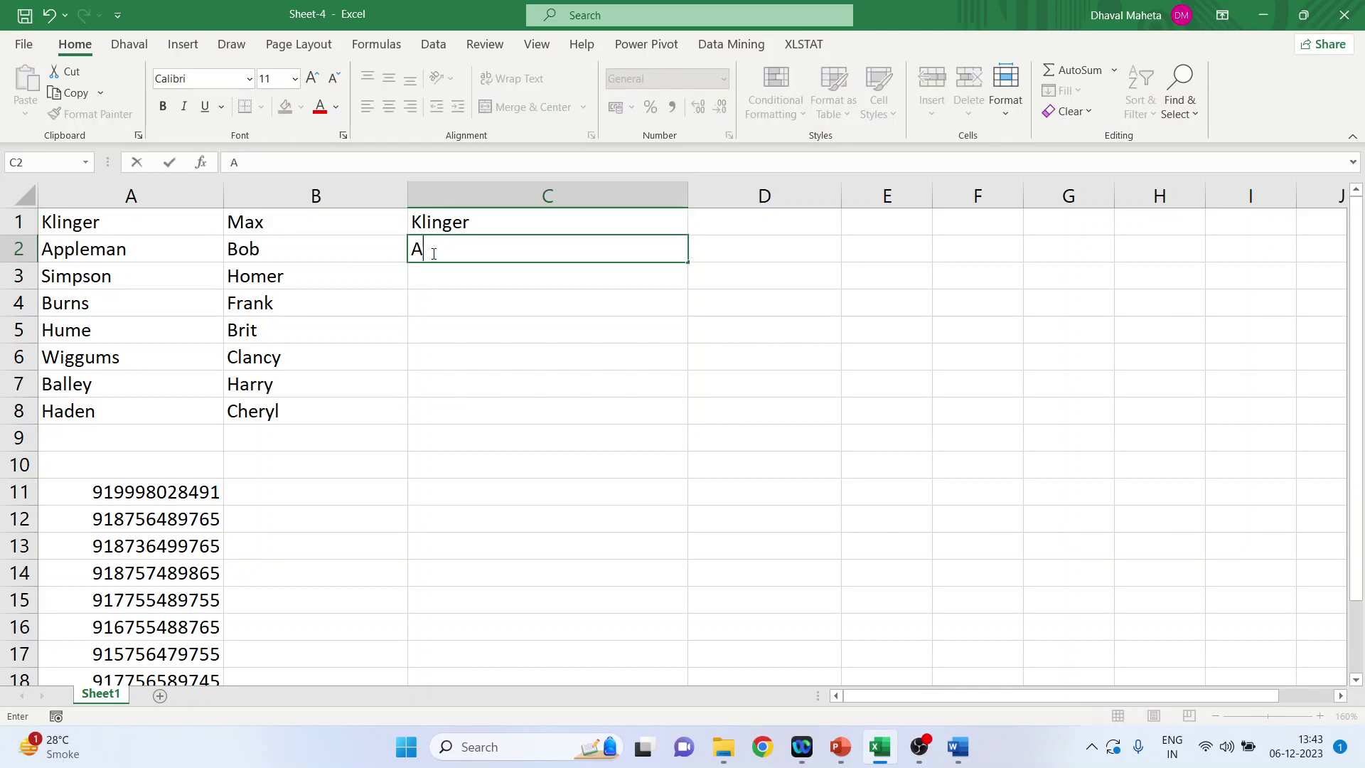
{"action": "type", "text": "e"}
{"action": "type", "text": "man"}
{"action": "key", "text": "Return"}
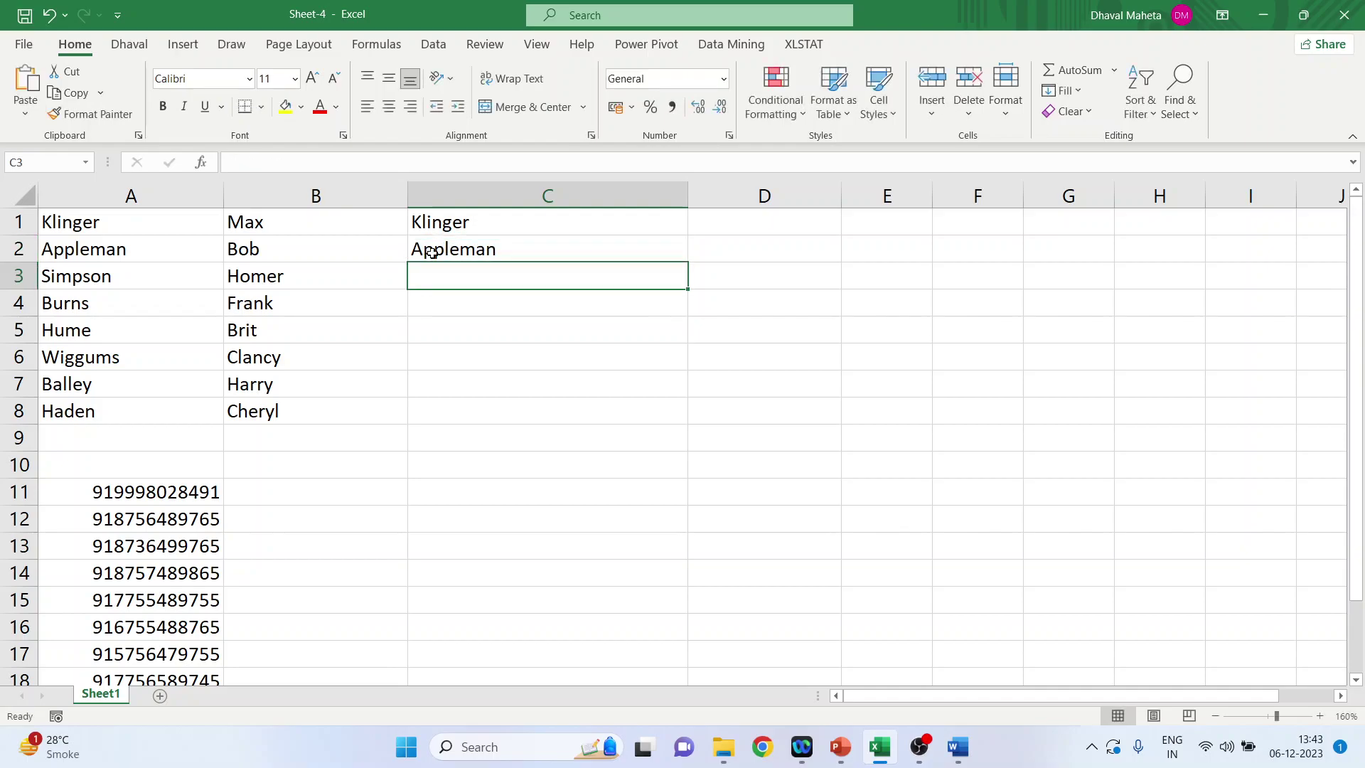
{"action": "left_click", "coordinate": [433, 253]}
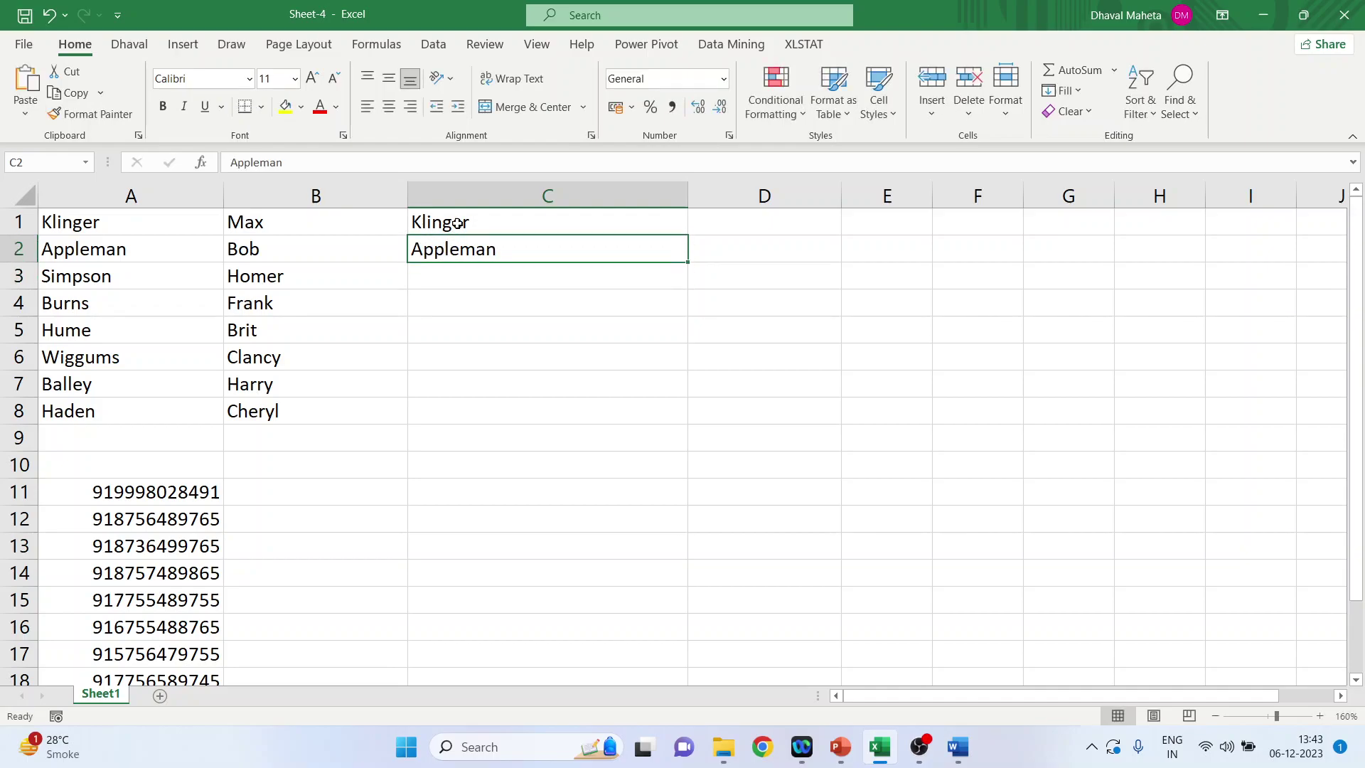
{"action": "left_click", "coordinate": [456, 225]}
{"action": "left_click", "coordinate": [463, 276]}
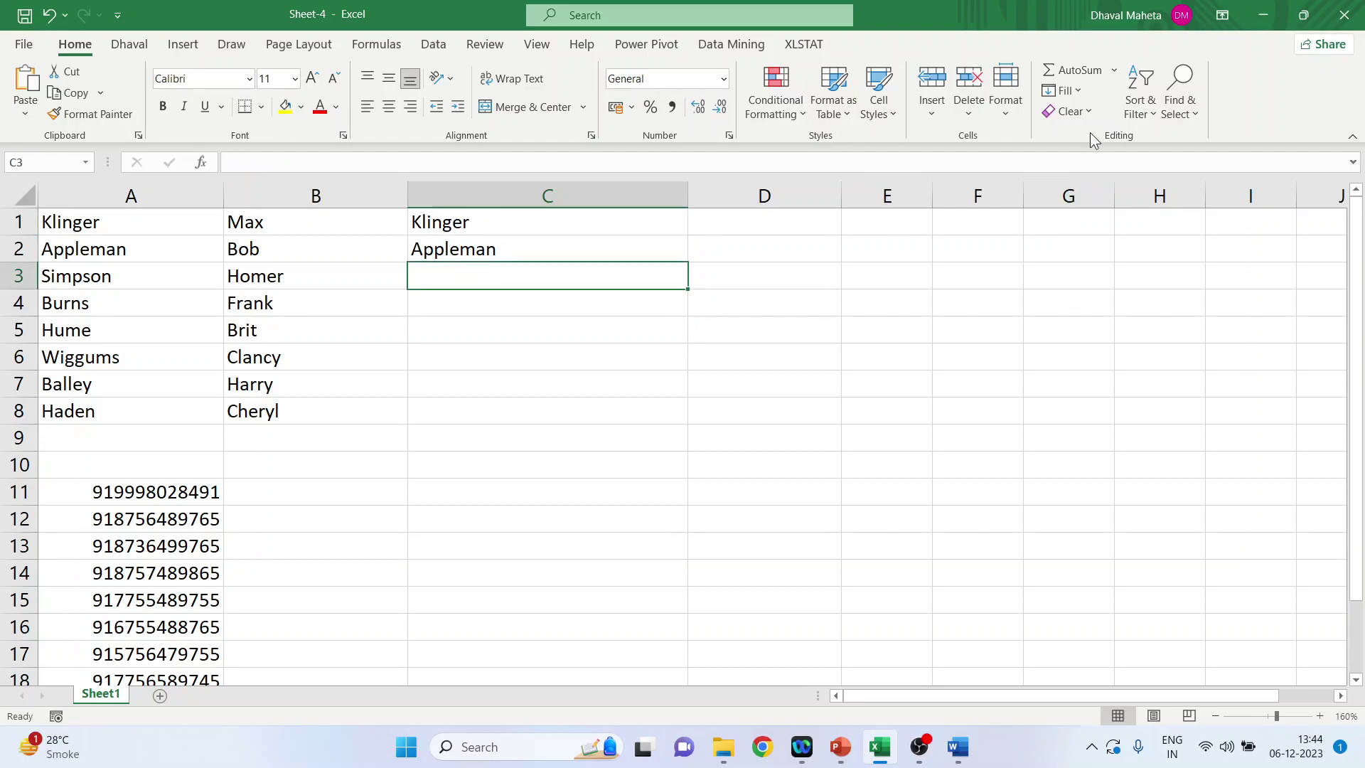
Step: Flash Fill the remaining surnames into C3:C8 via Home > Fill, undo, then redo with Ctrl+E
{"action": "left_click", "coordinate": [1079, 92]}
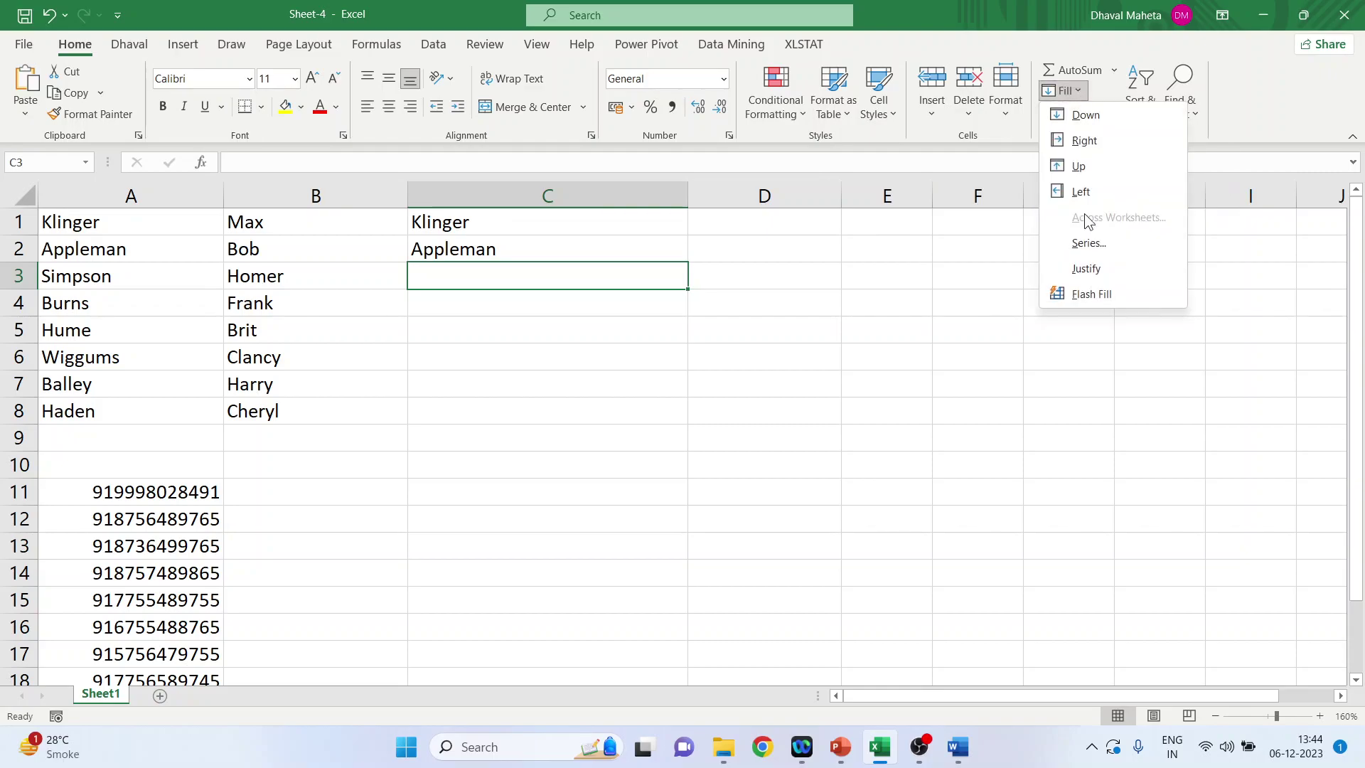
{"action": "left_click", "coordinate": [1091, 291]}
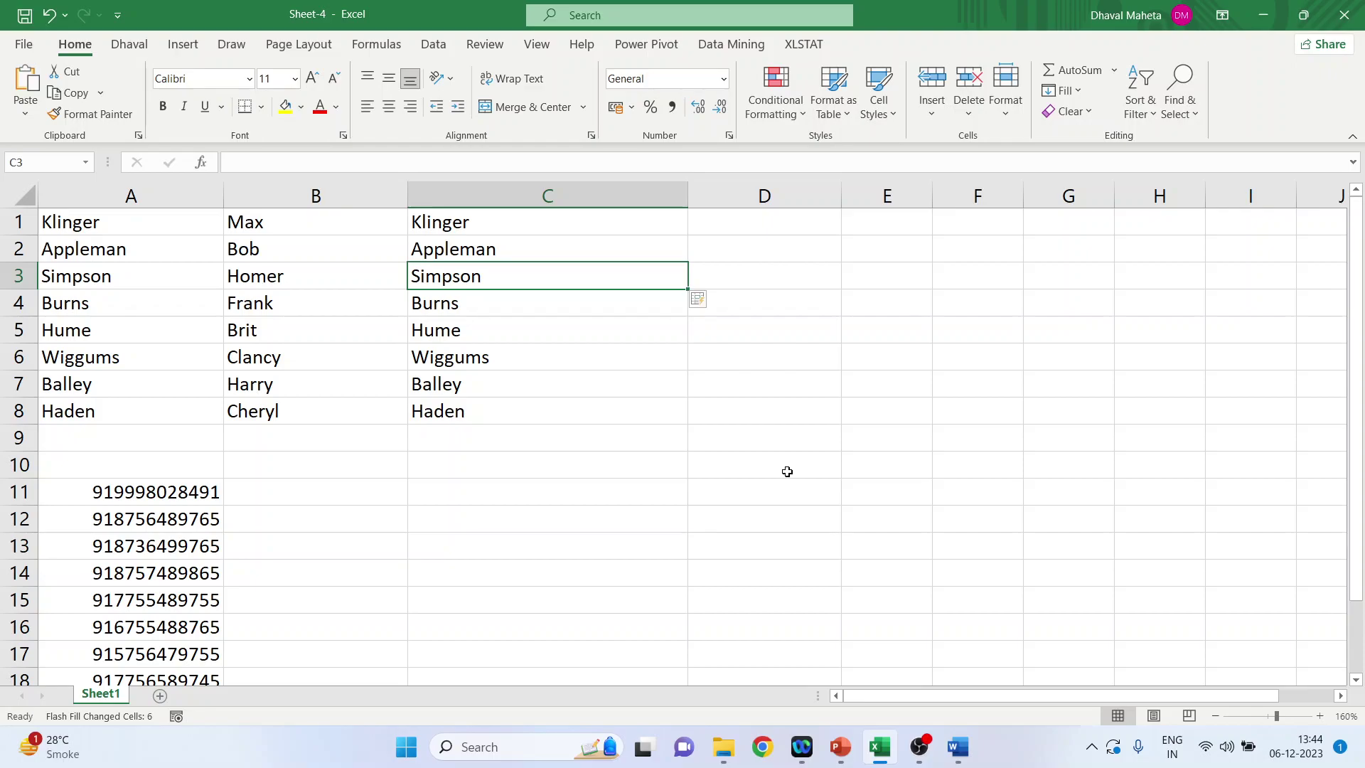
{"action": "key", "text": "ctrl+z"}
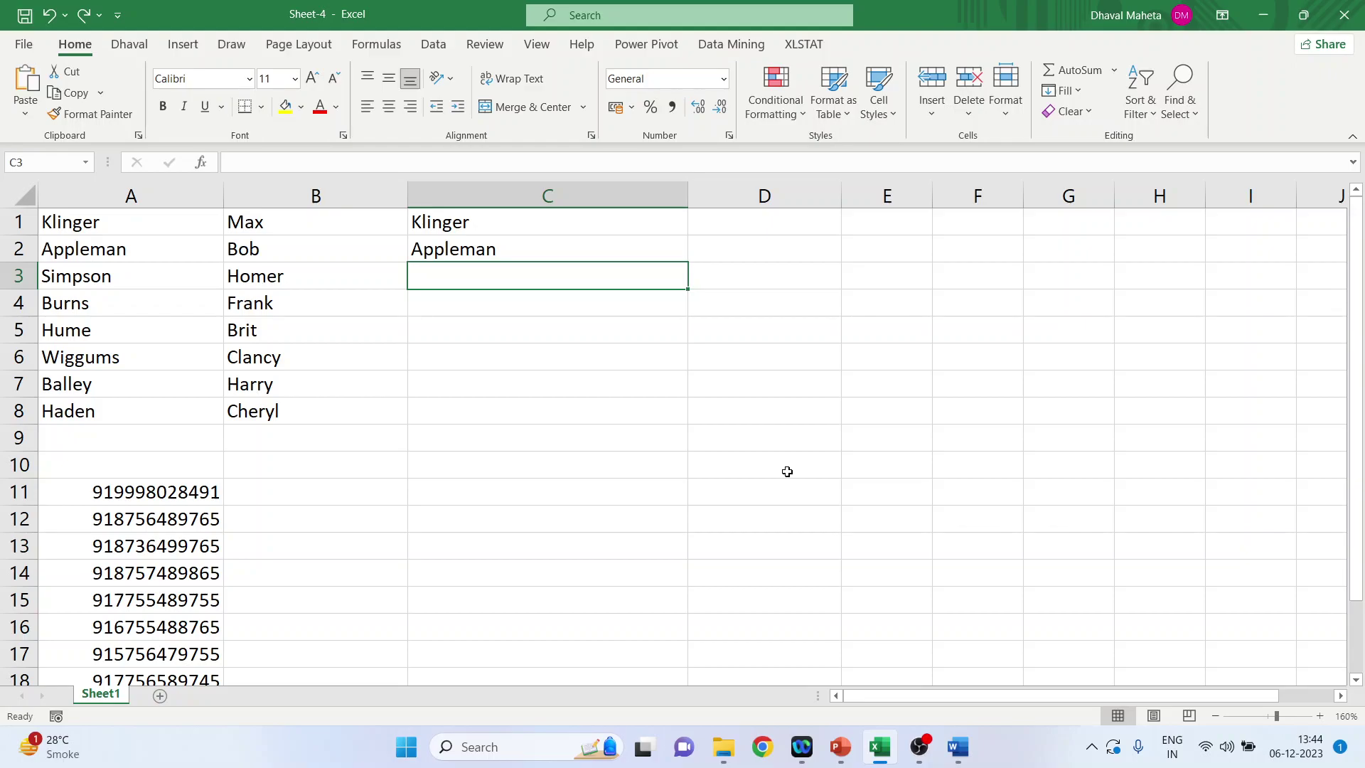
{"action": "key", "text": "ctrl+e"}
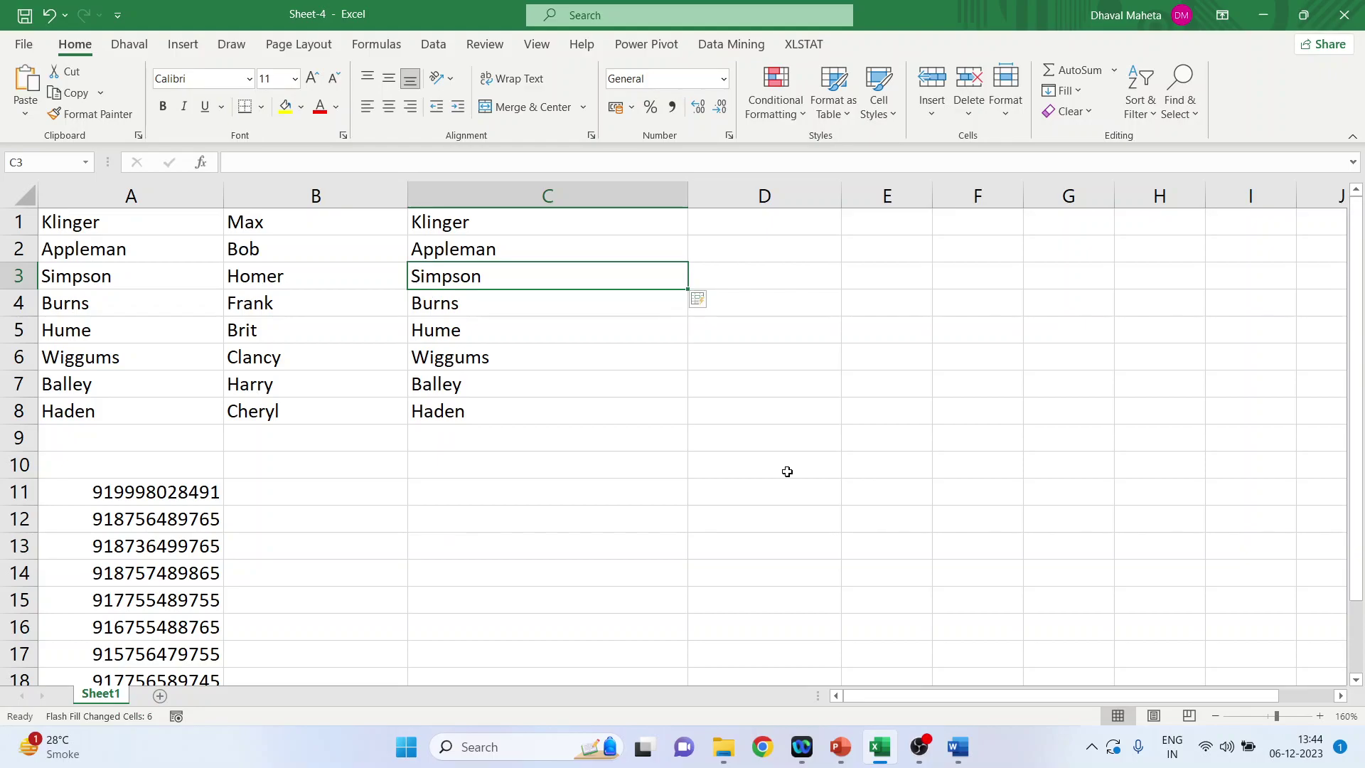
{"action": "left_click_drag", "start_coordinate": [689, 196], "coordinate": [586, 196]}
{"action": "left_click", "coordinate": [621, 222]}
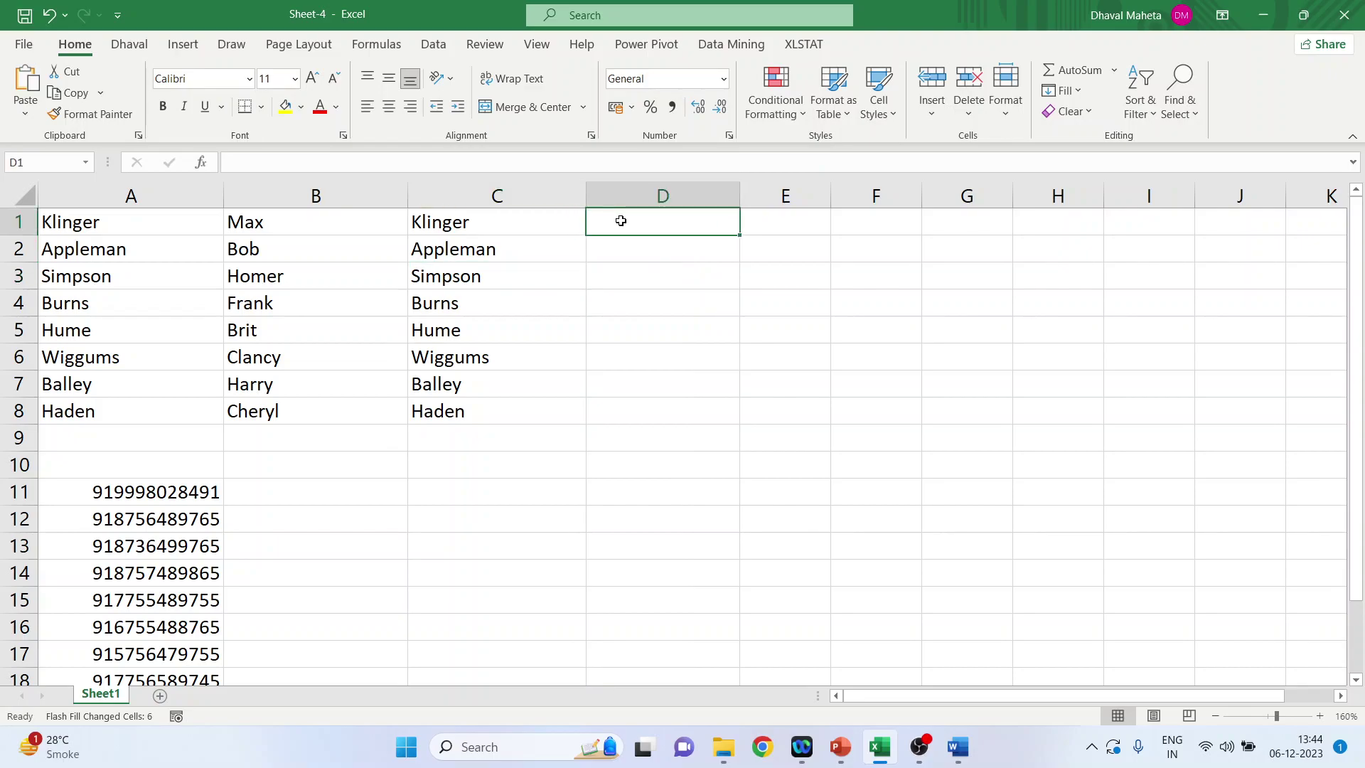
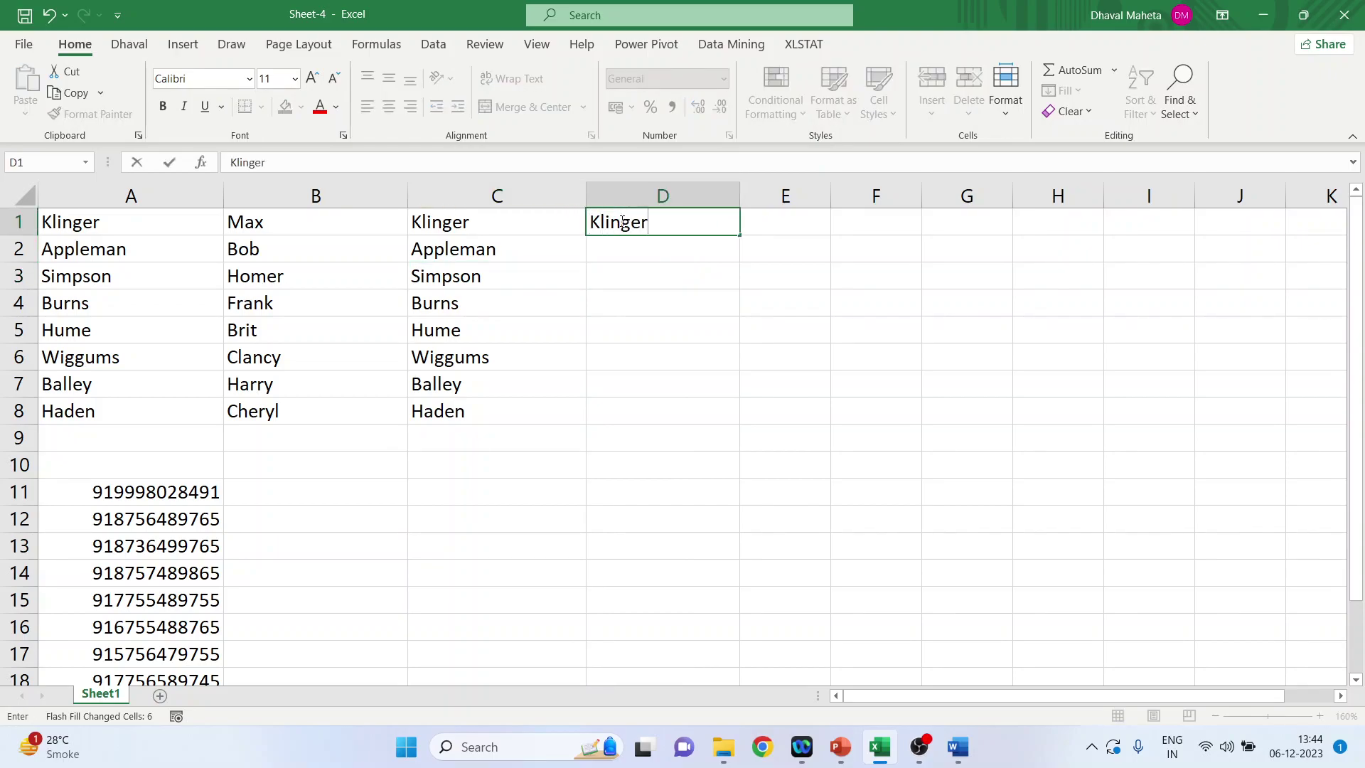
{"action": "key", "text": "Return"}
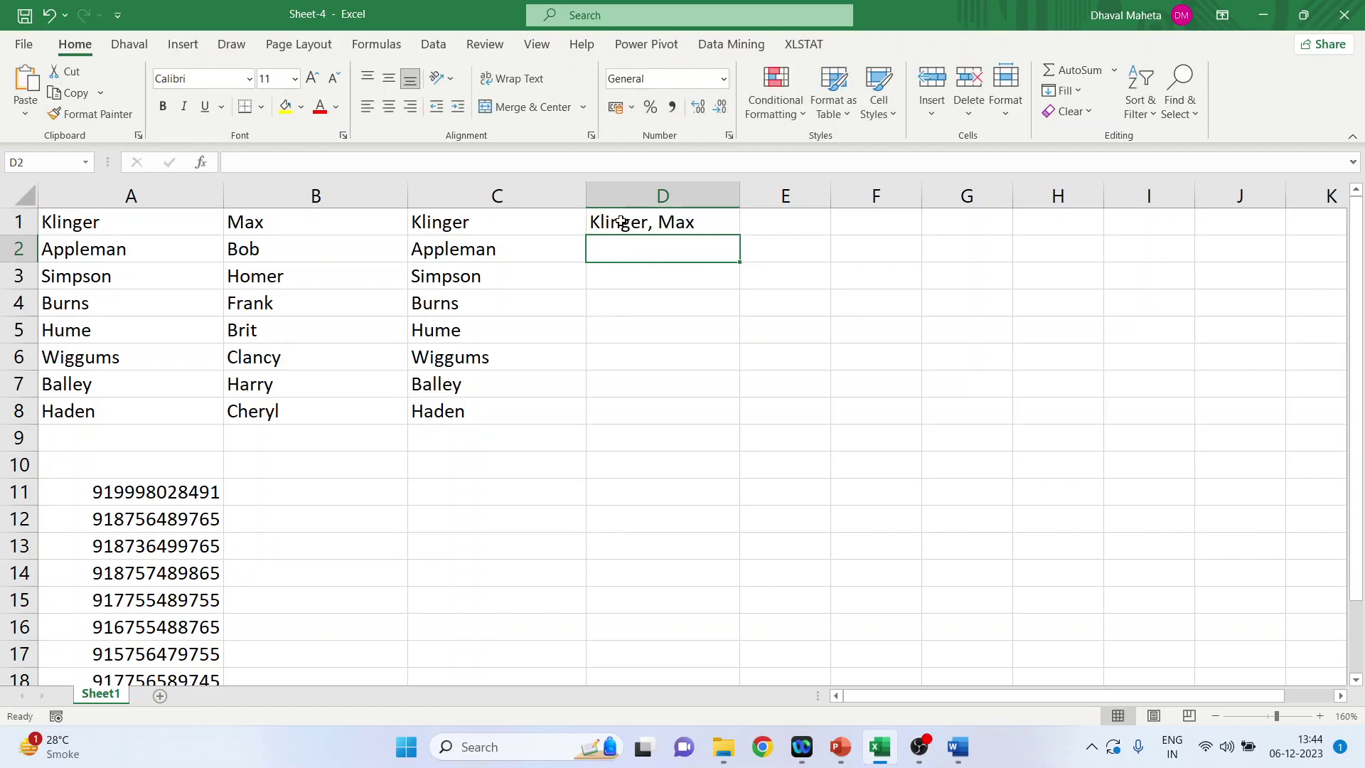
{"action": "key", "text": "ctrl+e"}
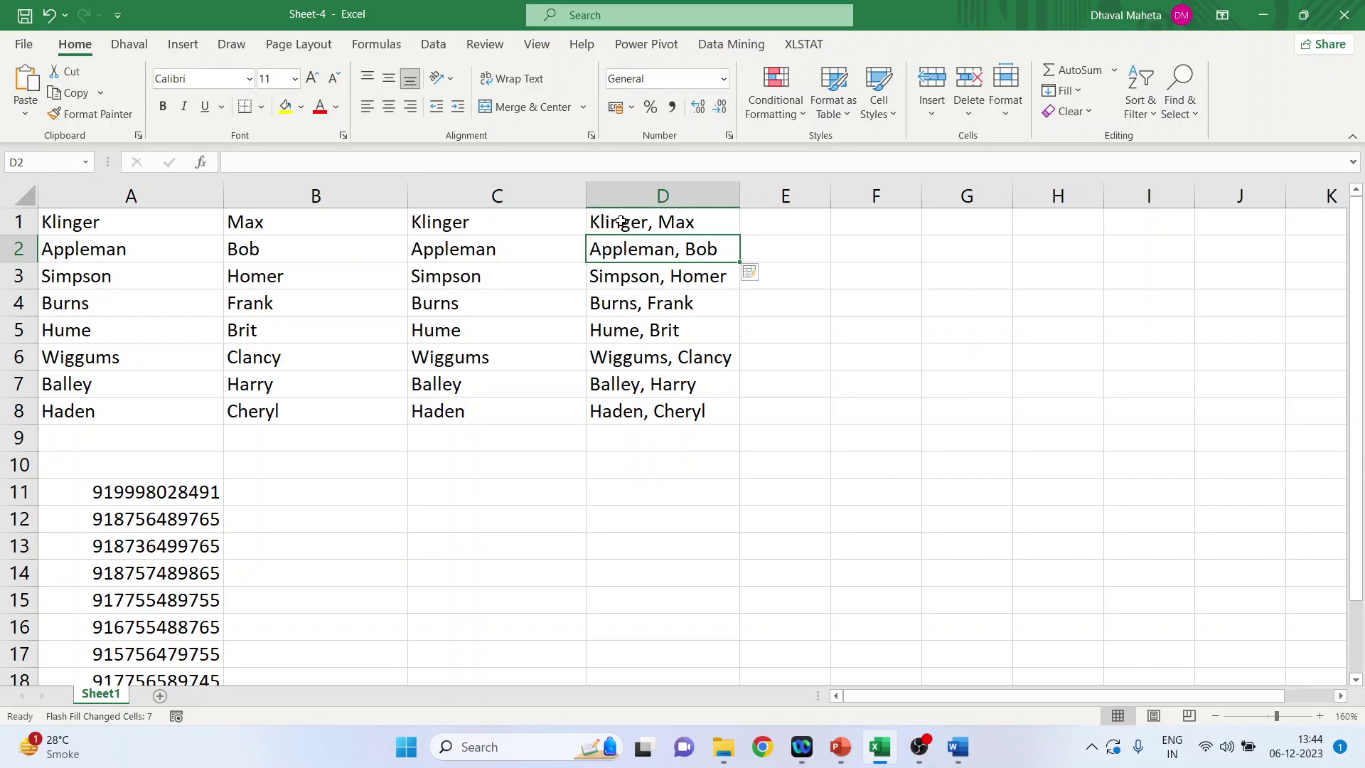
{"action": "left_click", "coordinate": [165, 199]}
{"action": "left_click", "coordinate": [302, 197]}
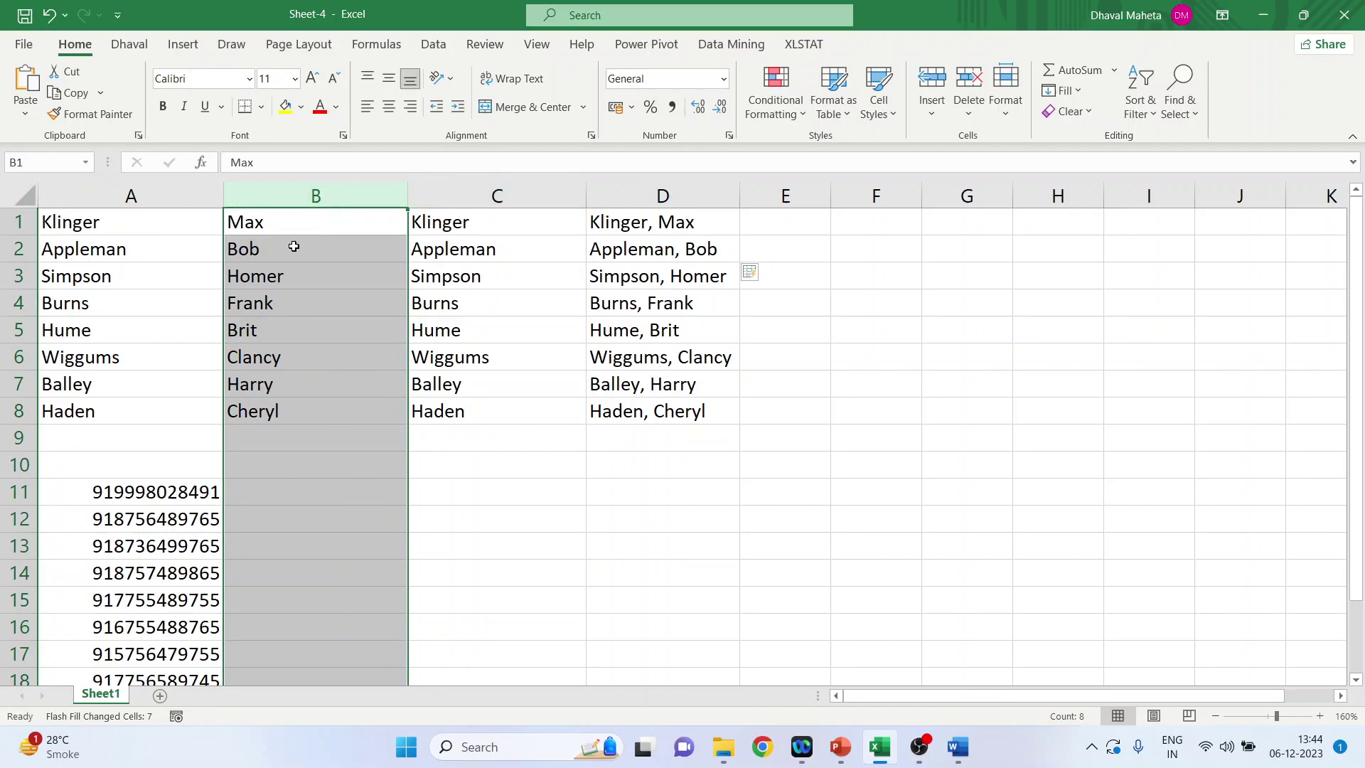
{"action": "left_click", "coordinate": [70, 223]}
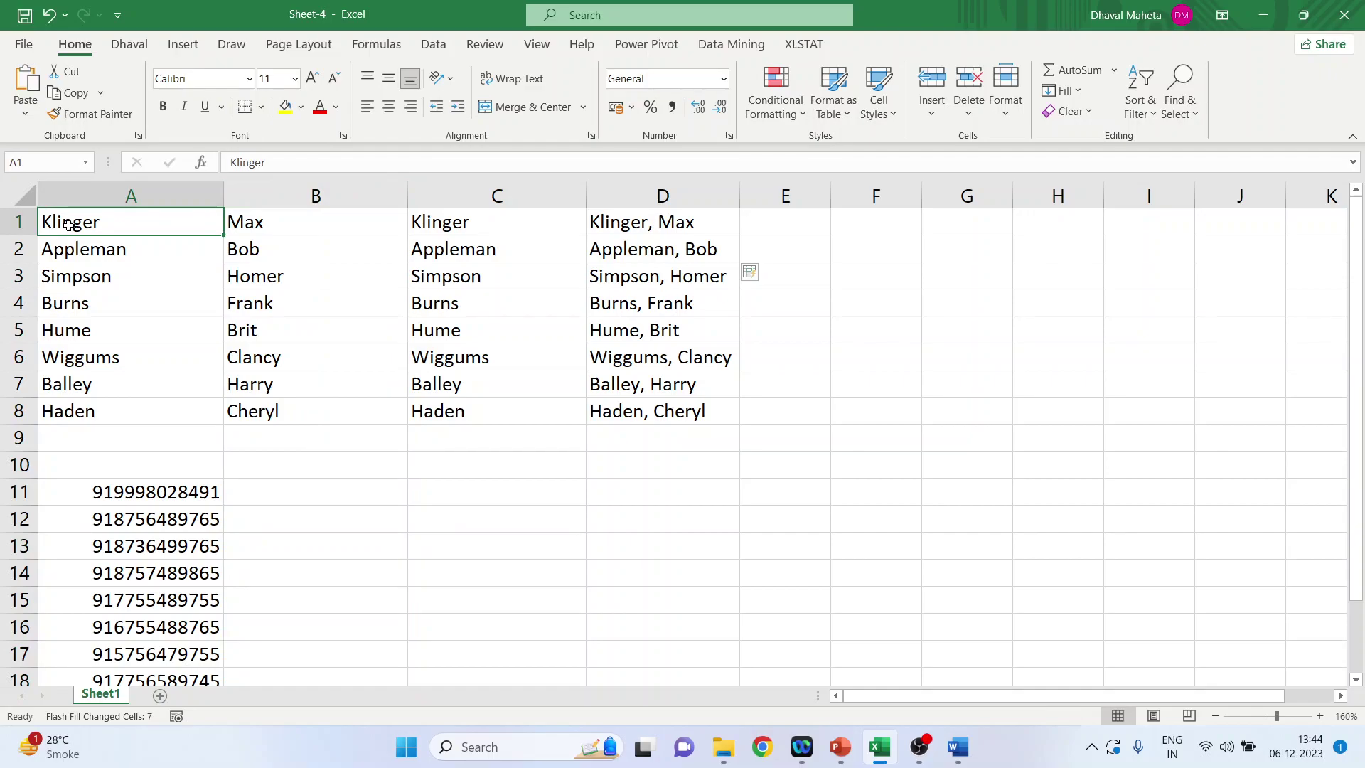
{"action": "left_click", "coordinate": [255, 224]}
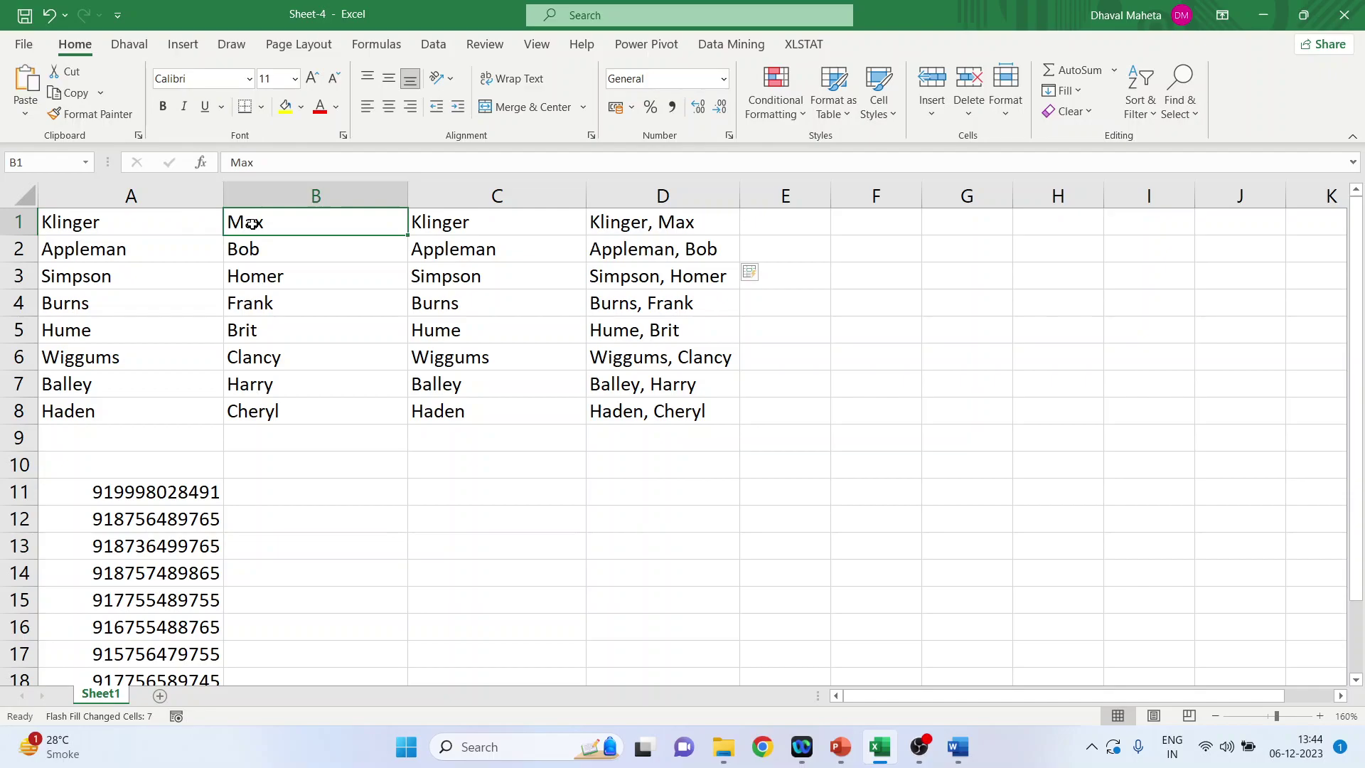
Step: Insert a blank column at C and check the source names Klinger and Max
{"action": "left_click", "coordinate": [449, 196]}
{"action": "right_click", "coordinate": [458, 202]}
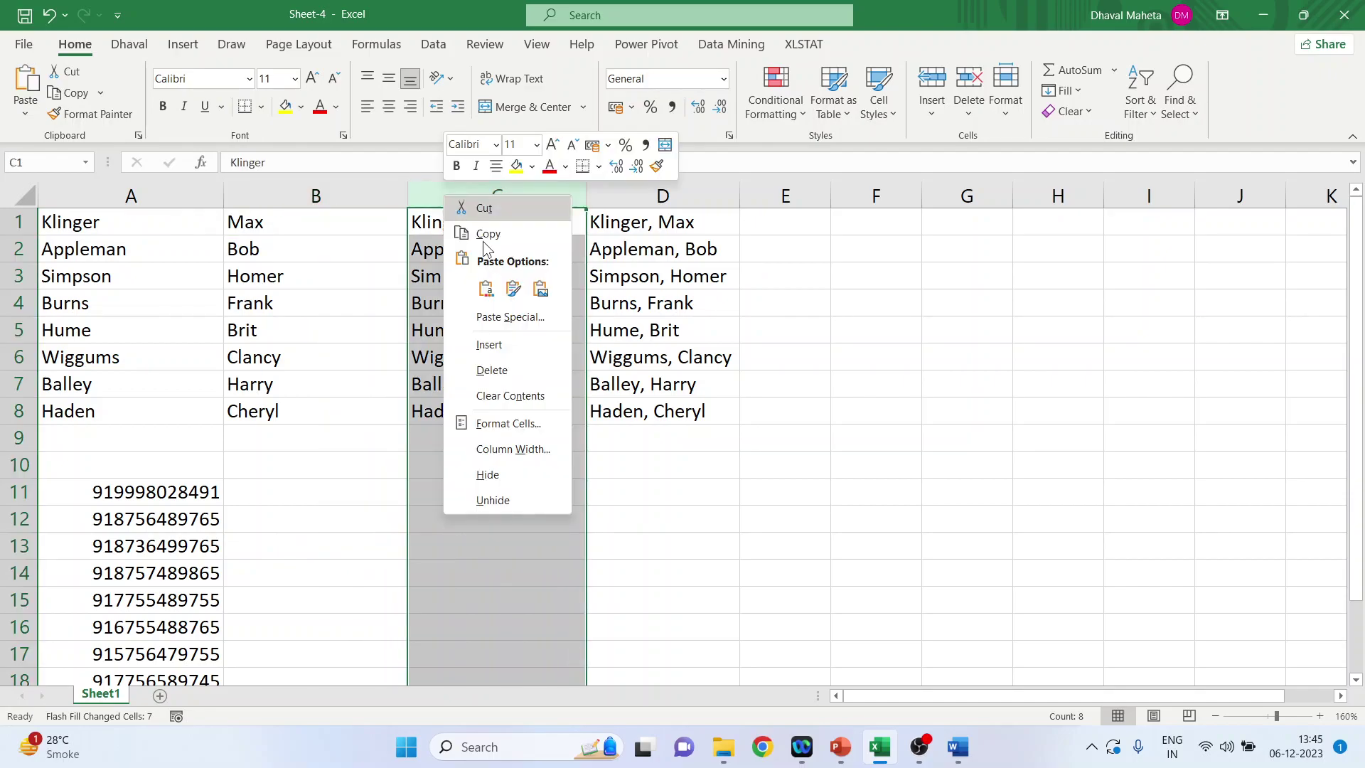
{"action": "left_click", "coordinate": [488, 343]}
{"action": "left_click", "coordinate": [438, 224]}
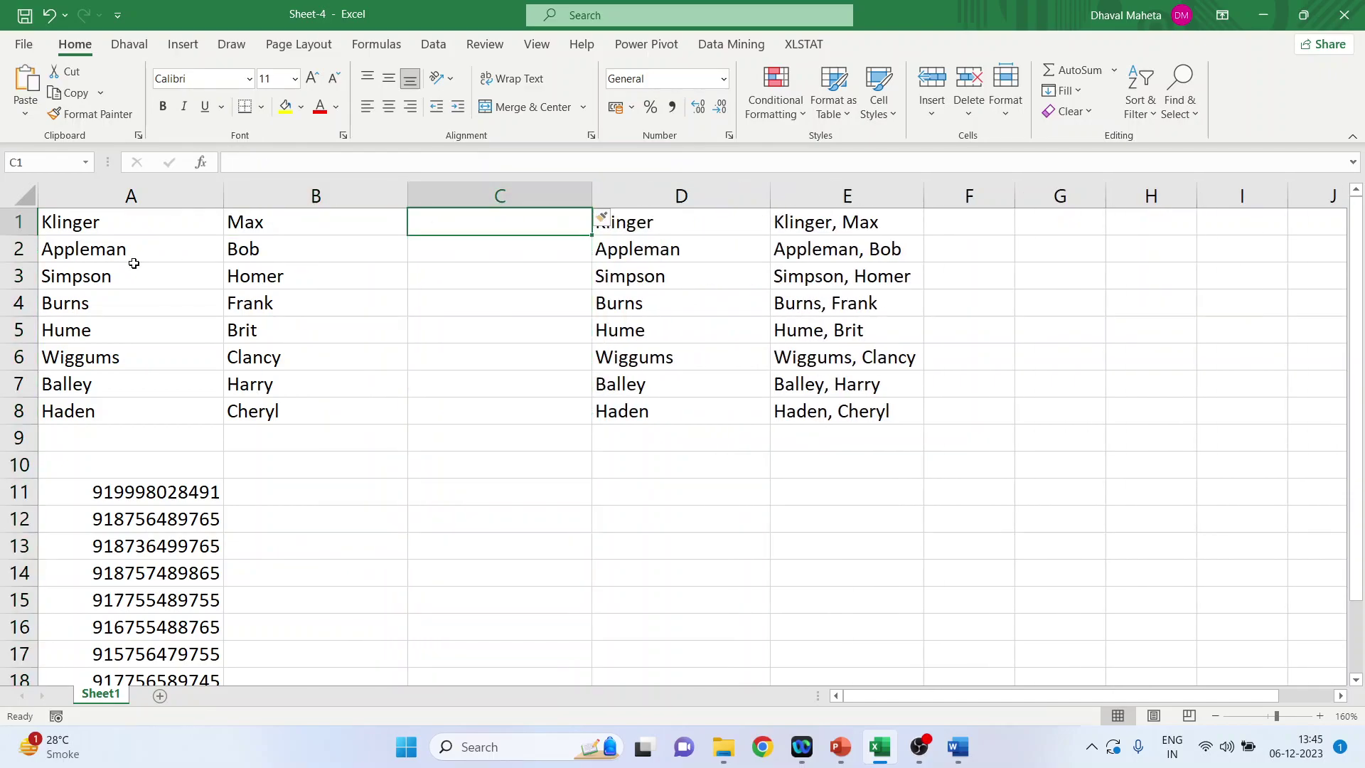
{"action": "left_click", "coordinate": [93, 224]}
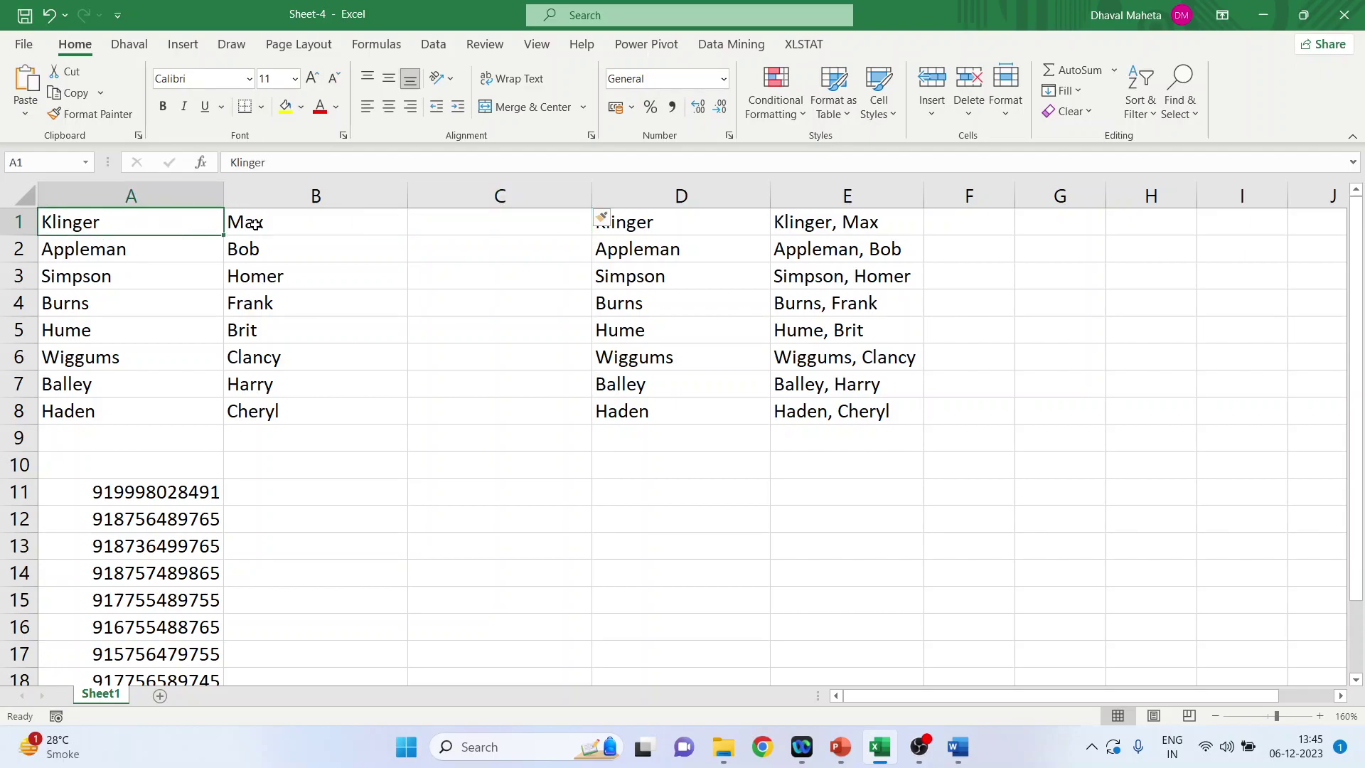
{"action": "left_click", "coordinate": [257, 225]}
Step: Enter the login ID KlMa in C1 and Flash Fill the IDs down to HaCh
{"action": "left_click", "coordinate": [439, 220]}
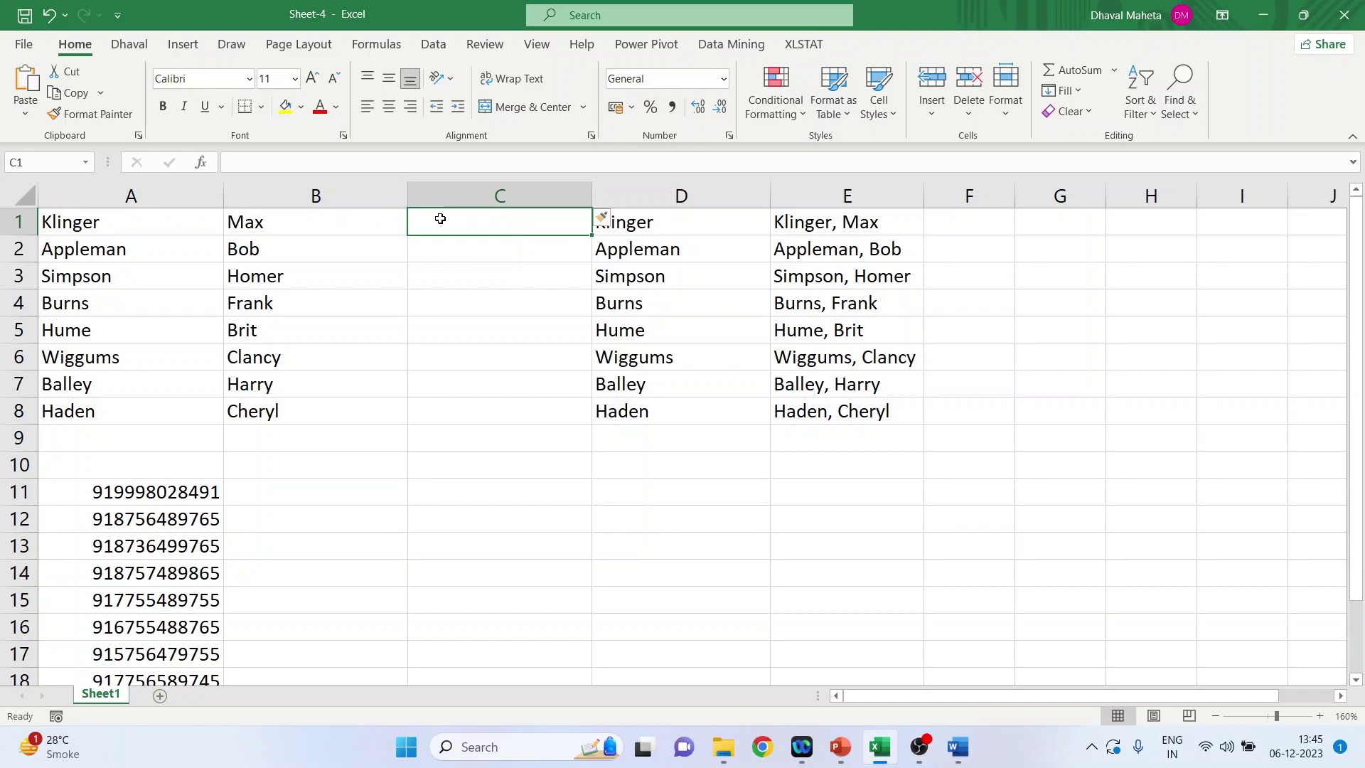
{"action": "type", "text": "Kl"}
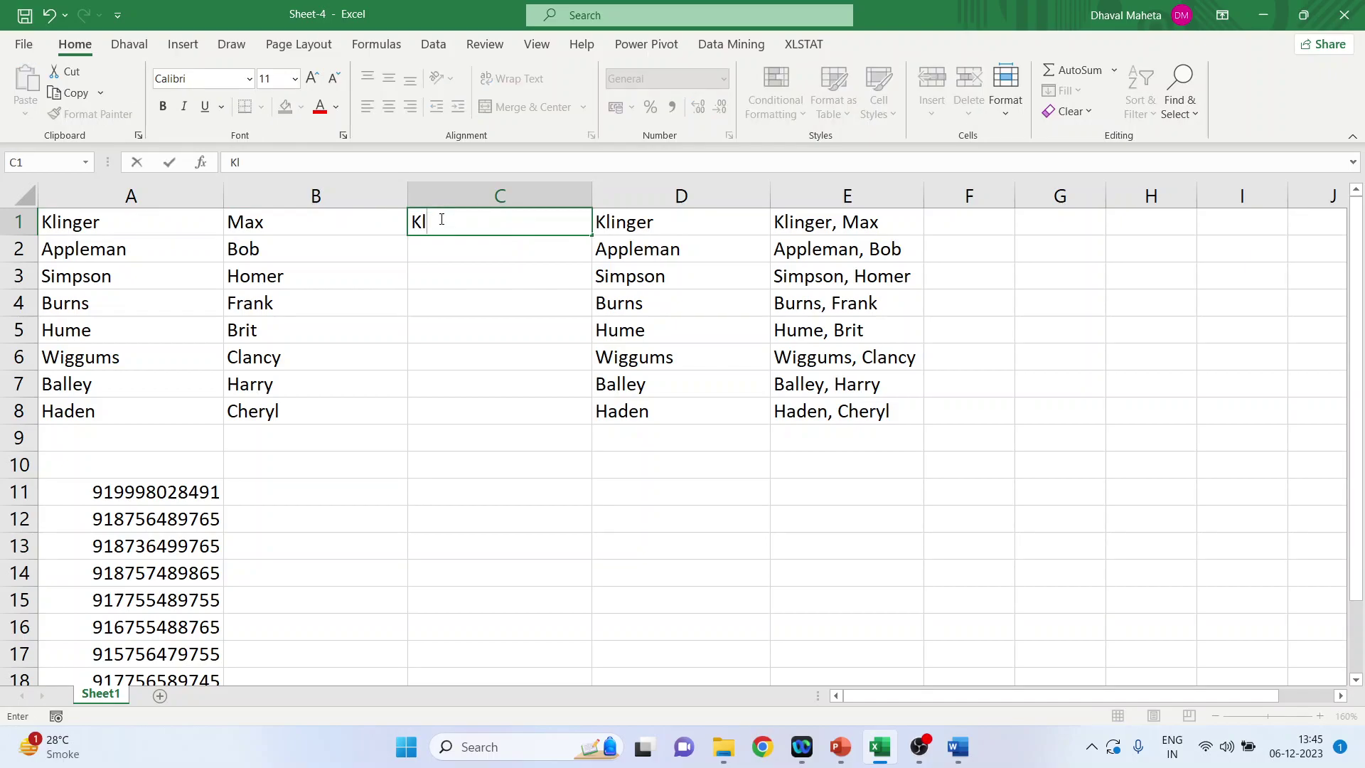
{"action": "type", "text": "Ma"}
{"action": "key", "text": "Return"}
{"action": "key", "text": "ctrl+e"}
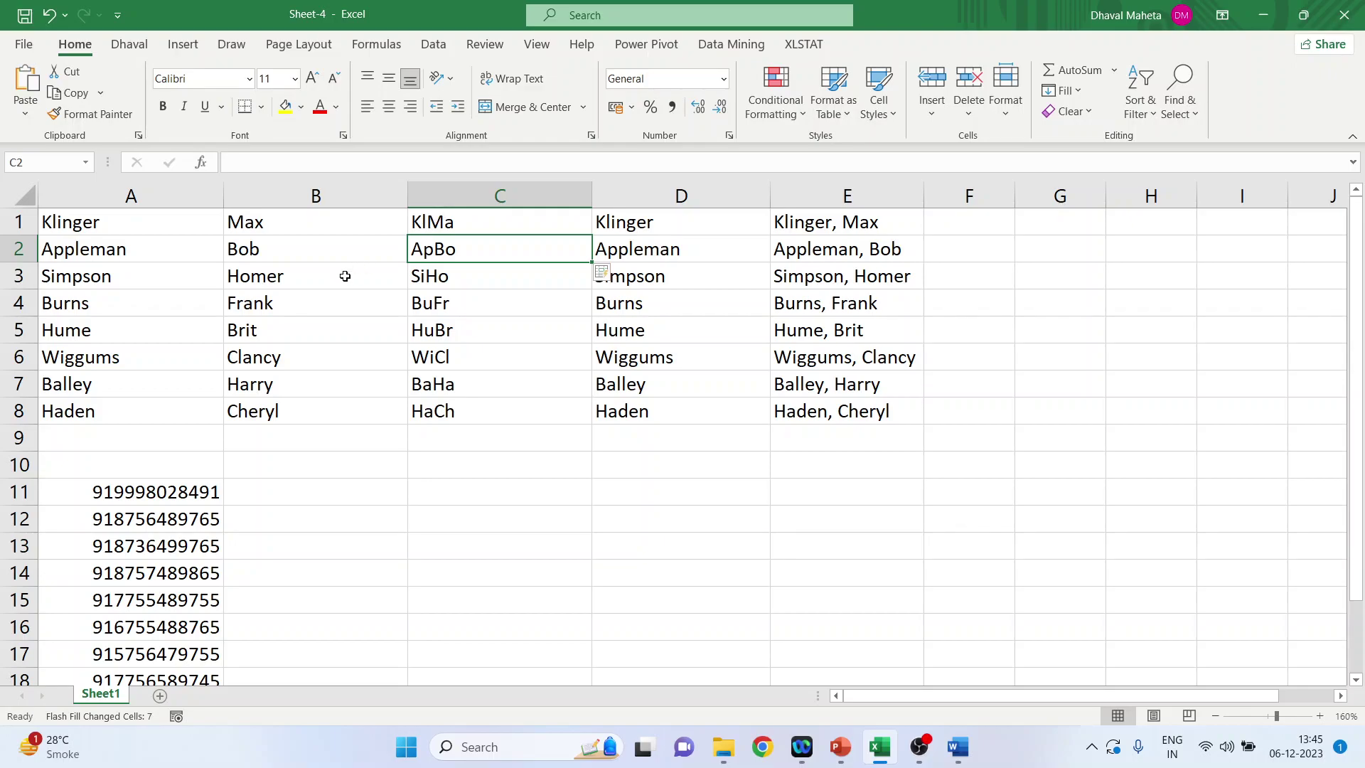
{"action": "left_click", "coordinate": [79, 306]}
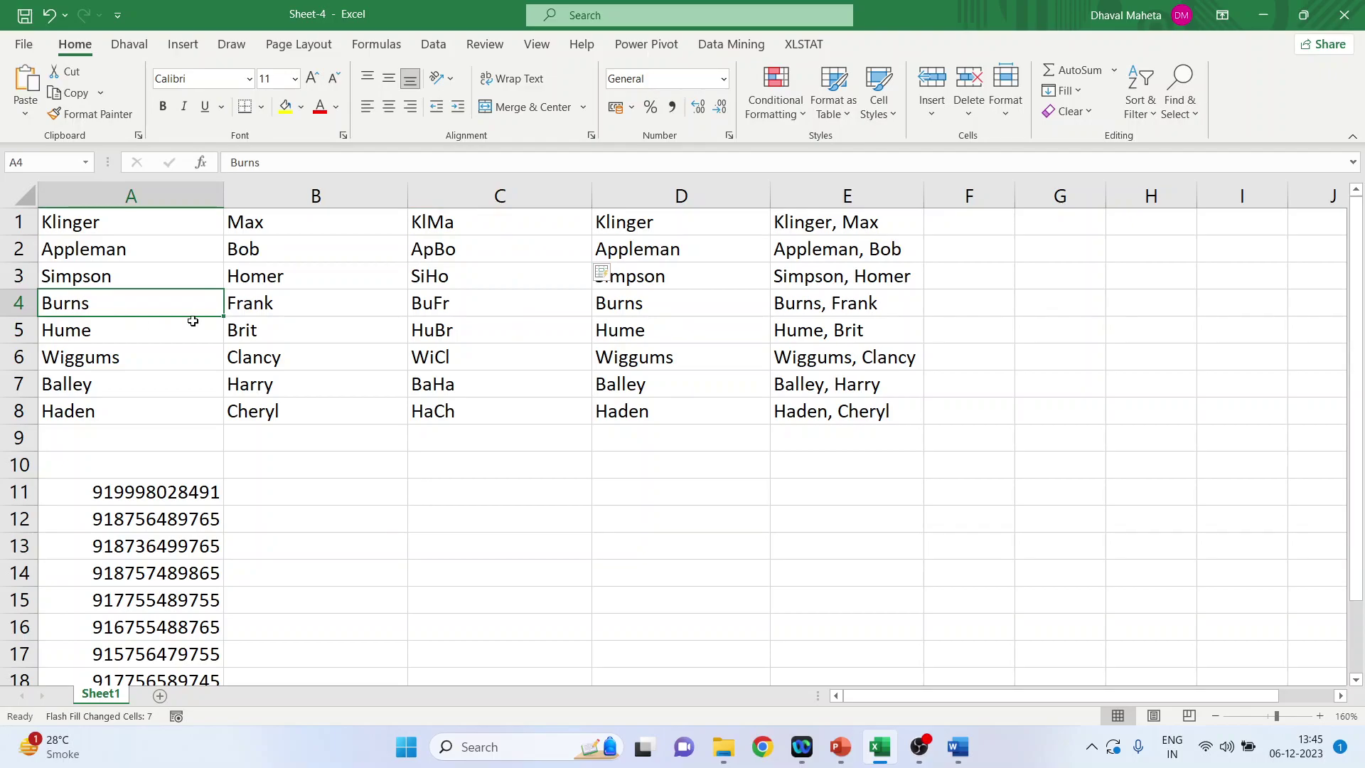
{"action": "left_click", "coordinate": [252, 307]}
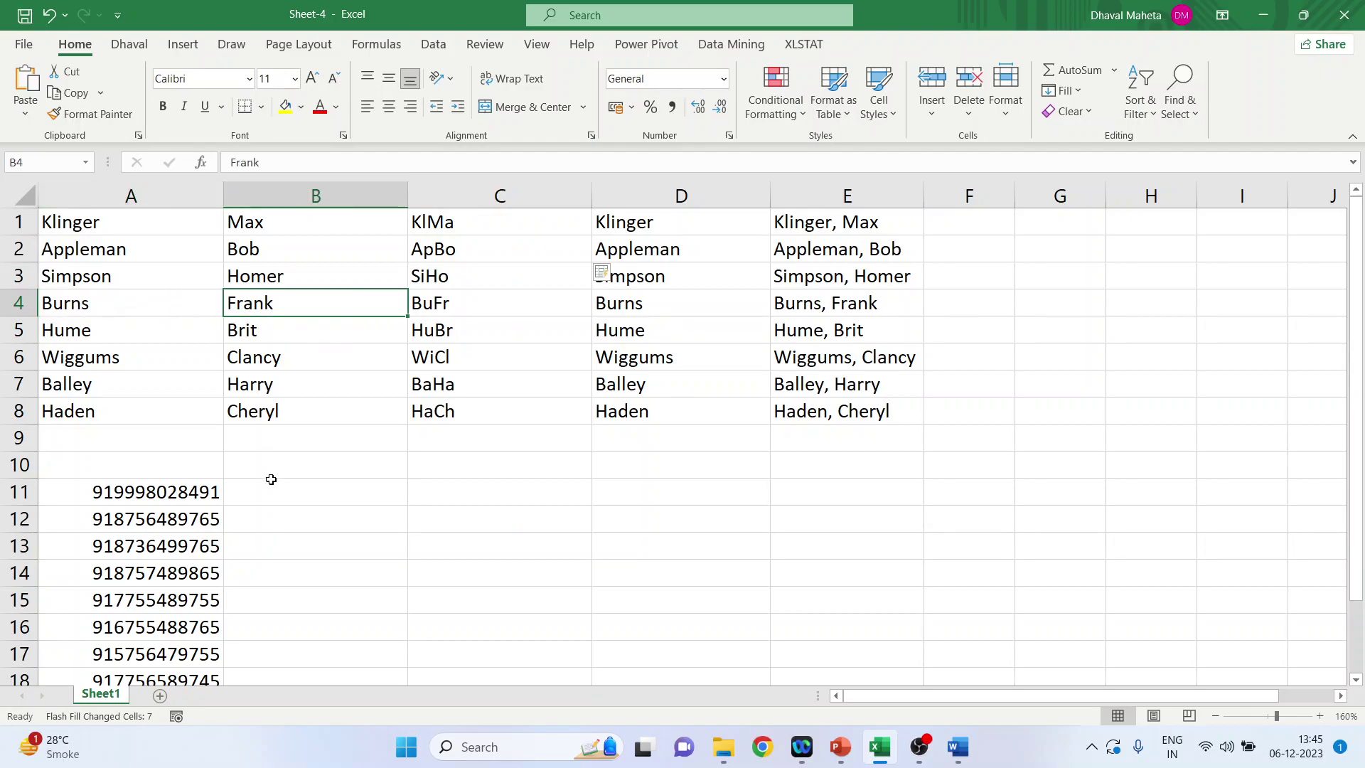
{"action": "left_click", "coordinate": [148, 492]}
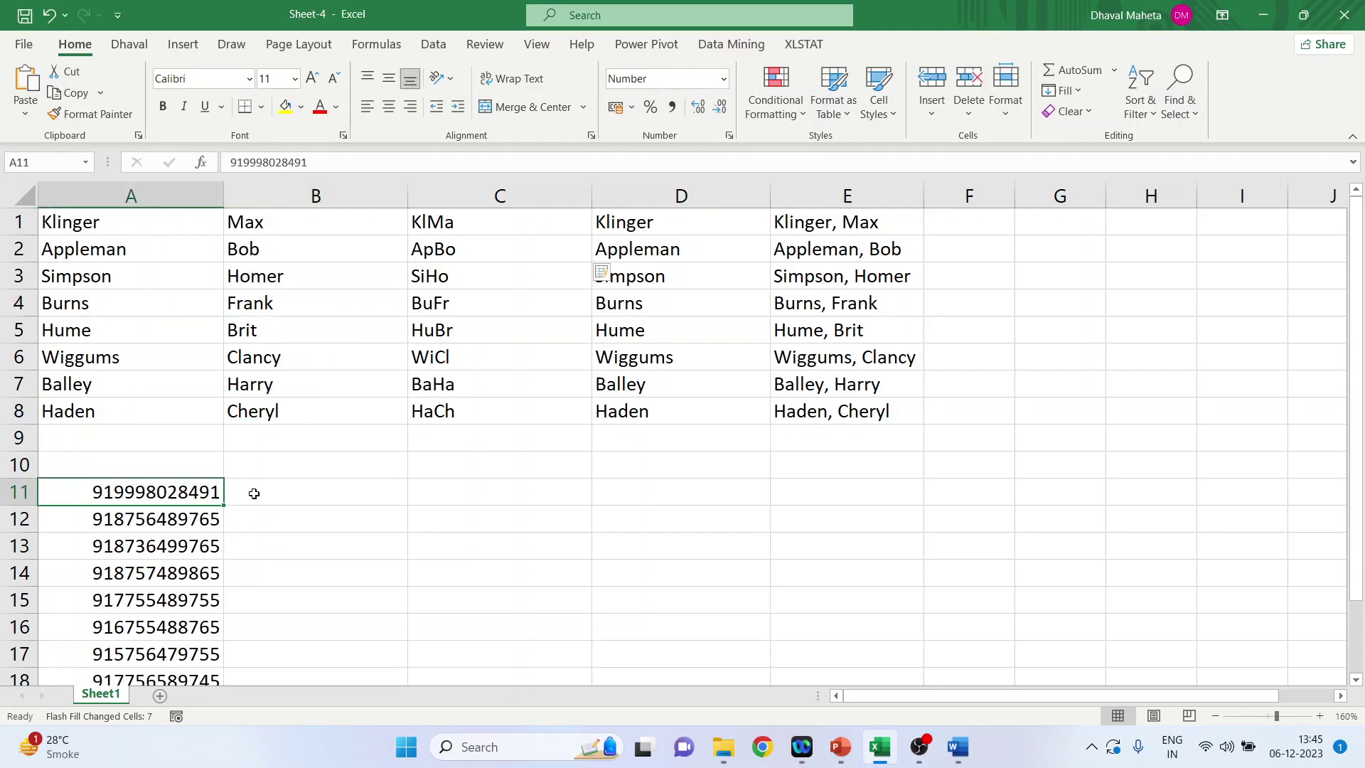
{"action": "left_click", "coordinate": [254, 494]}
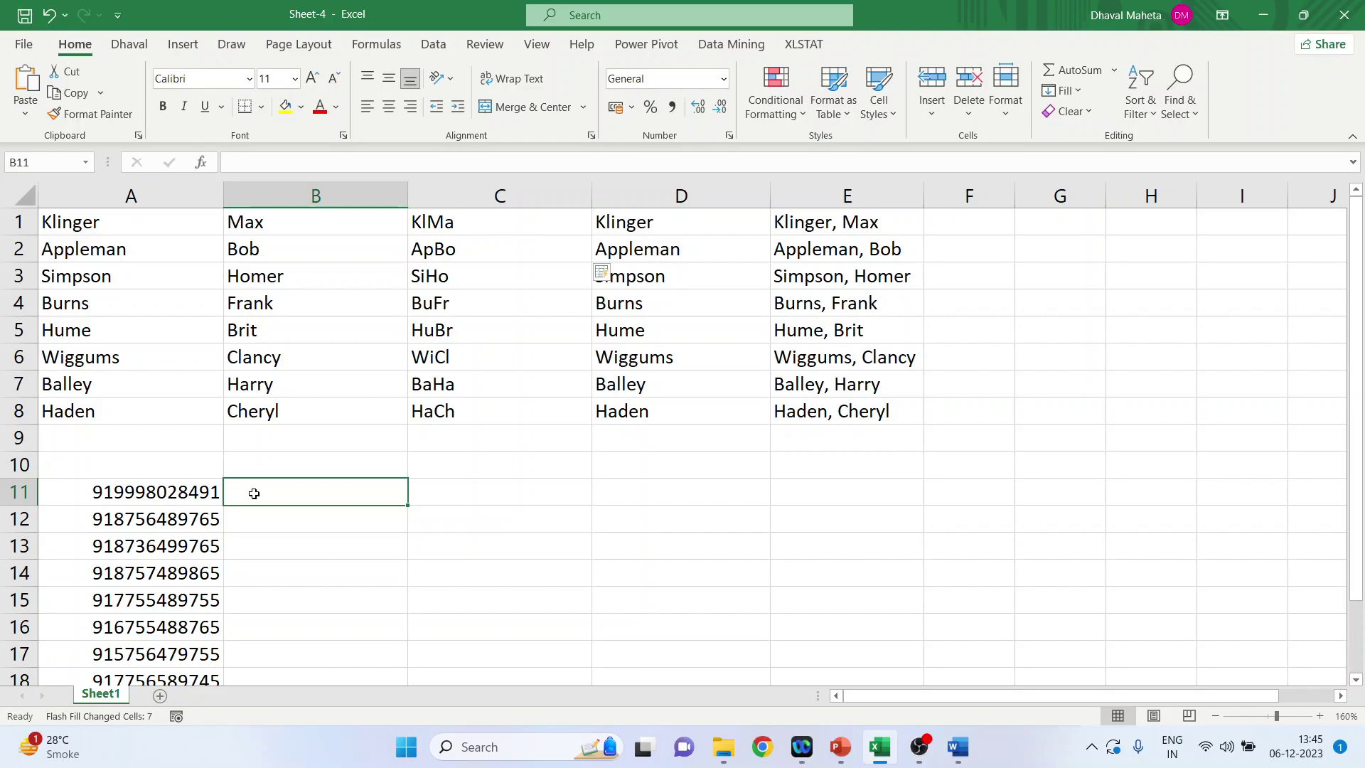
{"action": "type", "text": "(1"}
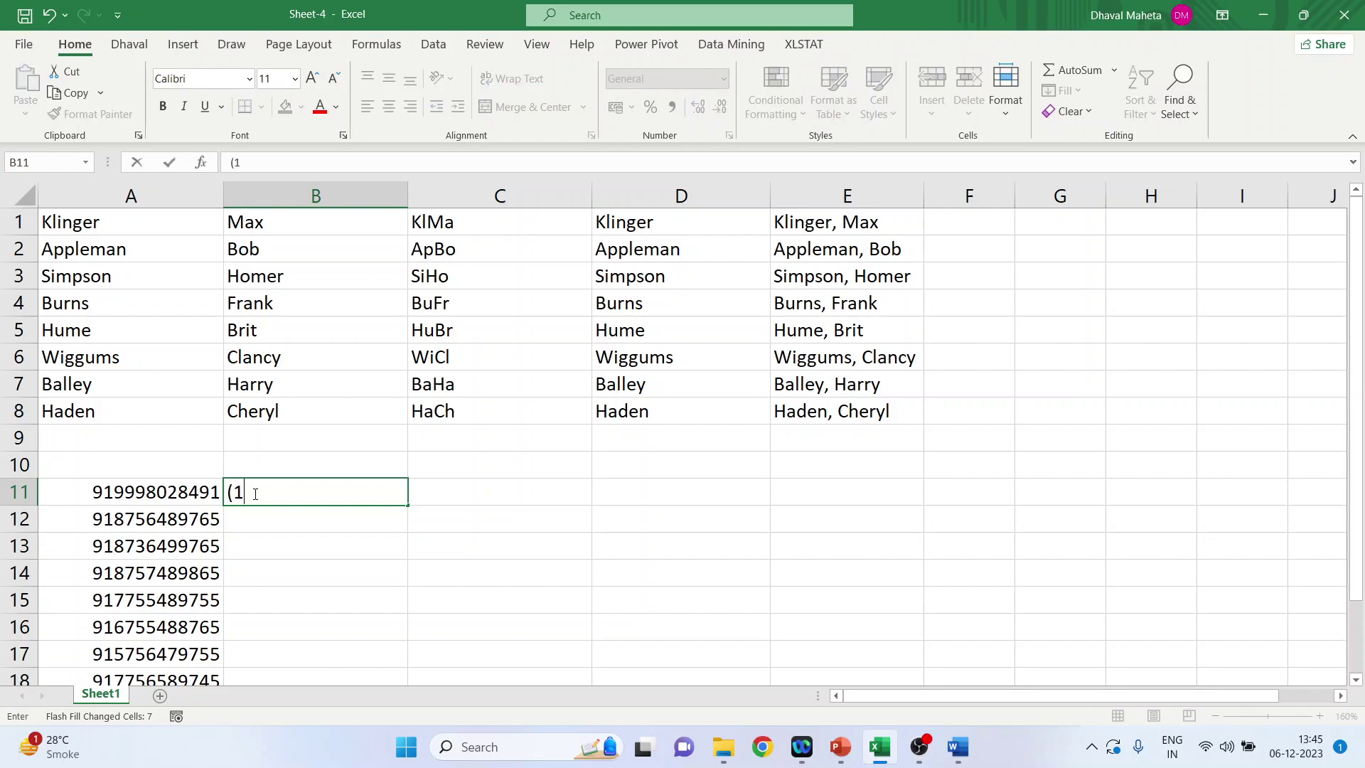
{"action": "type", "text": ")"}
{"action": "key", "text": "BackSpace"}
{"action": "key", "text": "BackSpace"}
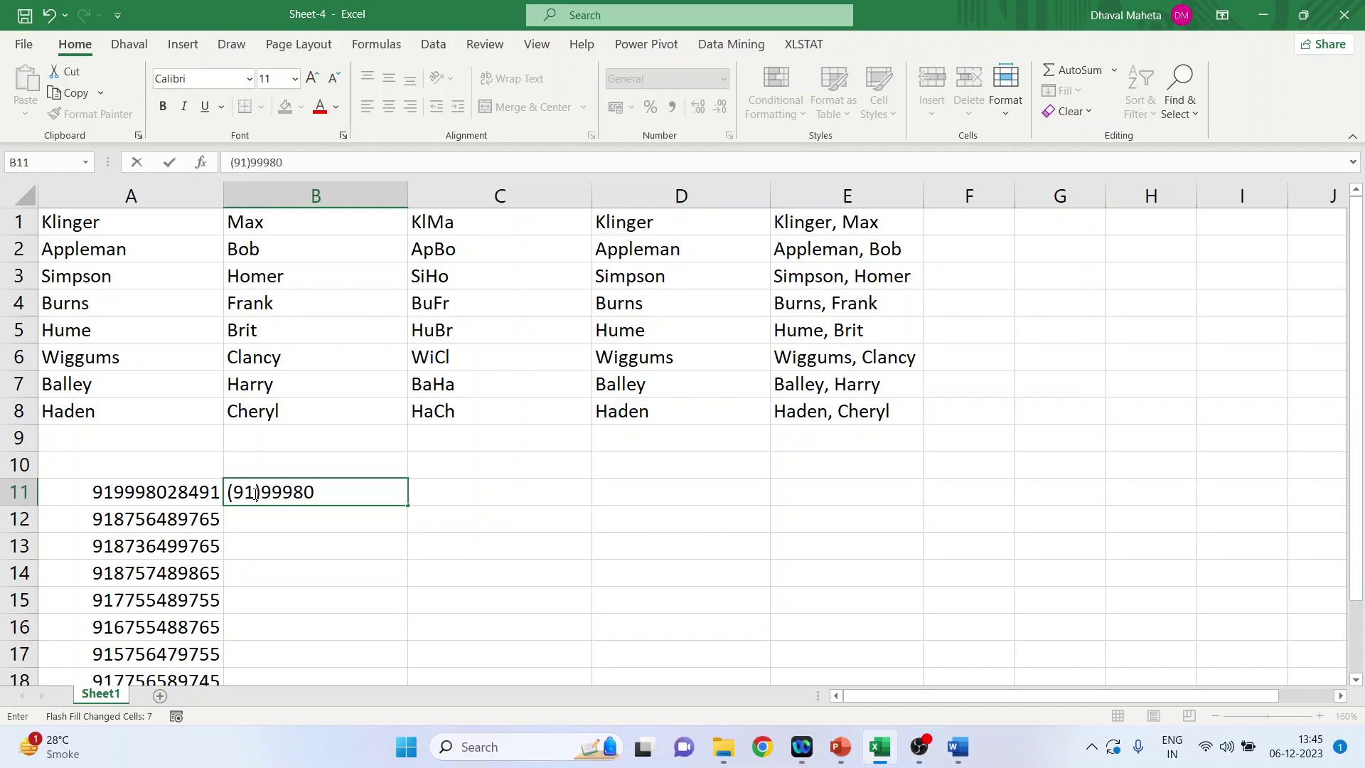
{"action": "key", "text": "Return"}
{"action": "type", "text": "(91)"}
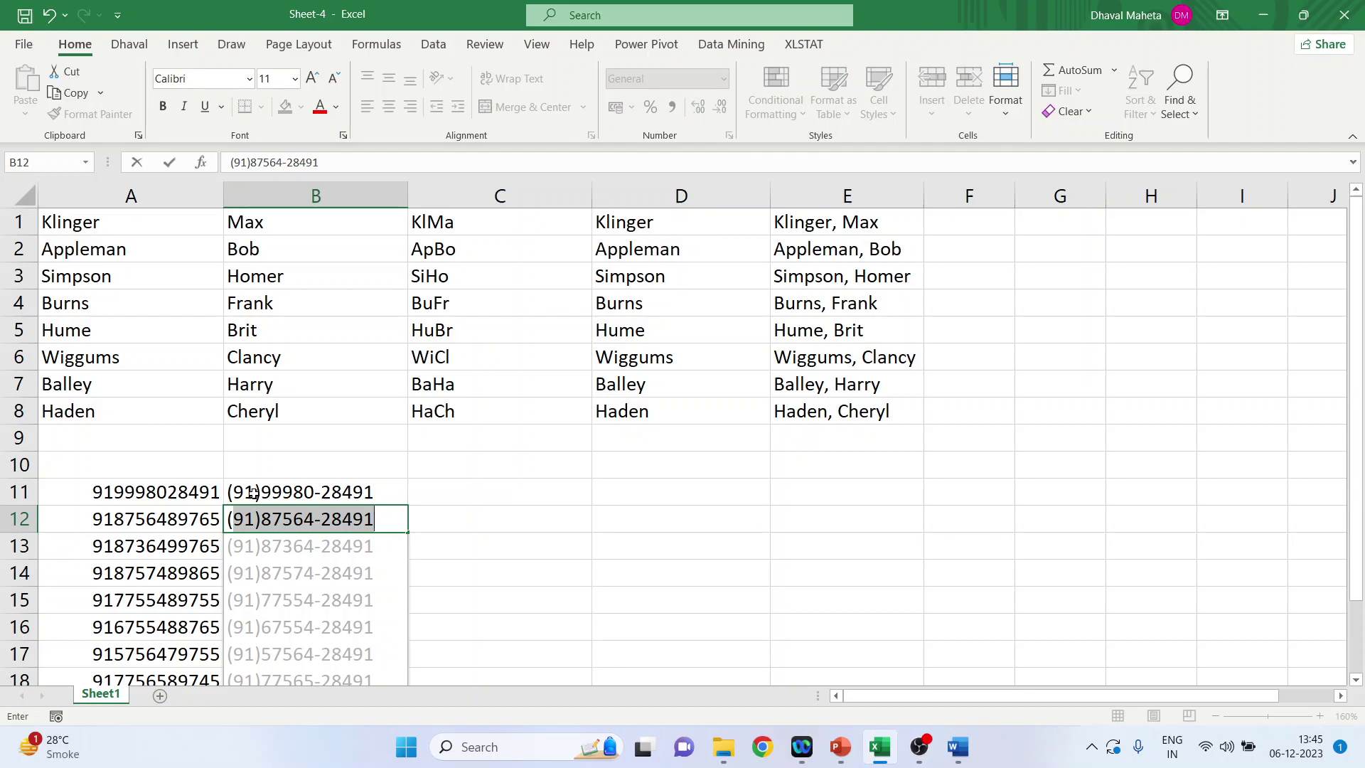
{"action": "left_click", "coordinate": [376, 518]}
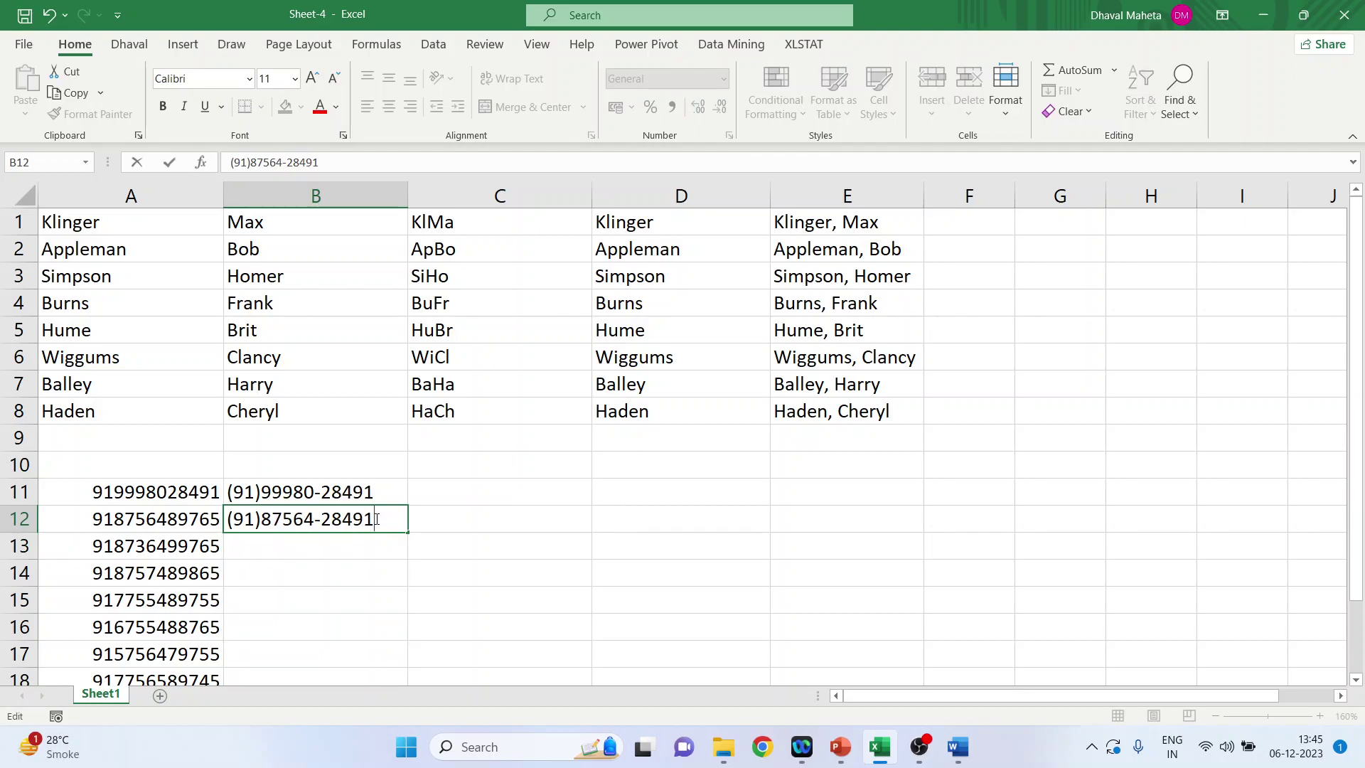
{"action": "key", "text": "BackSpace"}
{"action": "key", "text": "BackSpace"}
{"action": "key", "text": "BackSpace"}
{"action": "type", "text": "89"}
{"action": "type", "text": "765"}
{"action": "key", "text": "Return"}
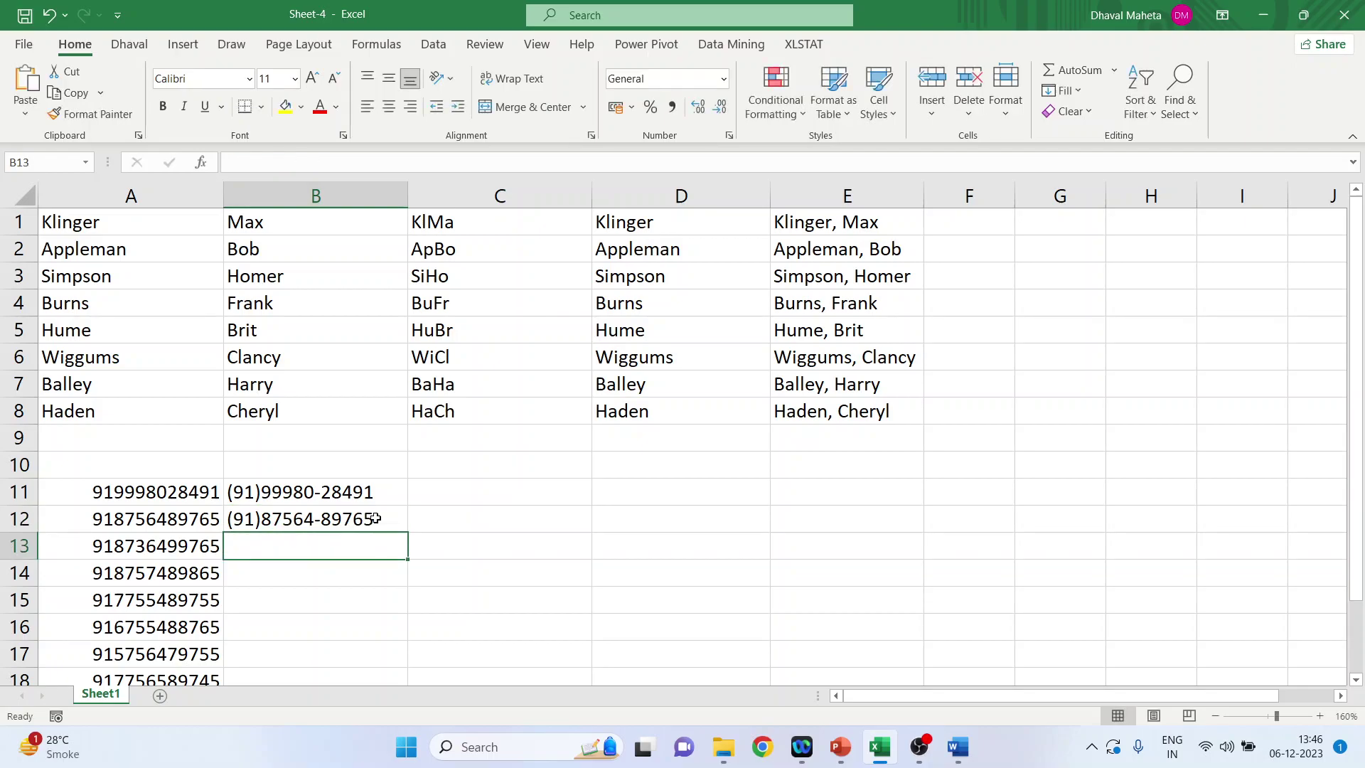
Step: Dismiss an accidental Delete prompt and Flash Fill the remaining phone numbers in B13:B18
{"action": "key", "text": "ctrl+minus"}
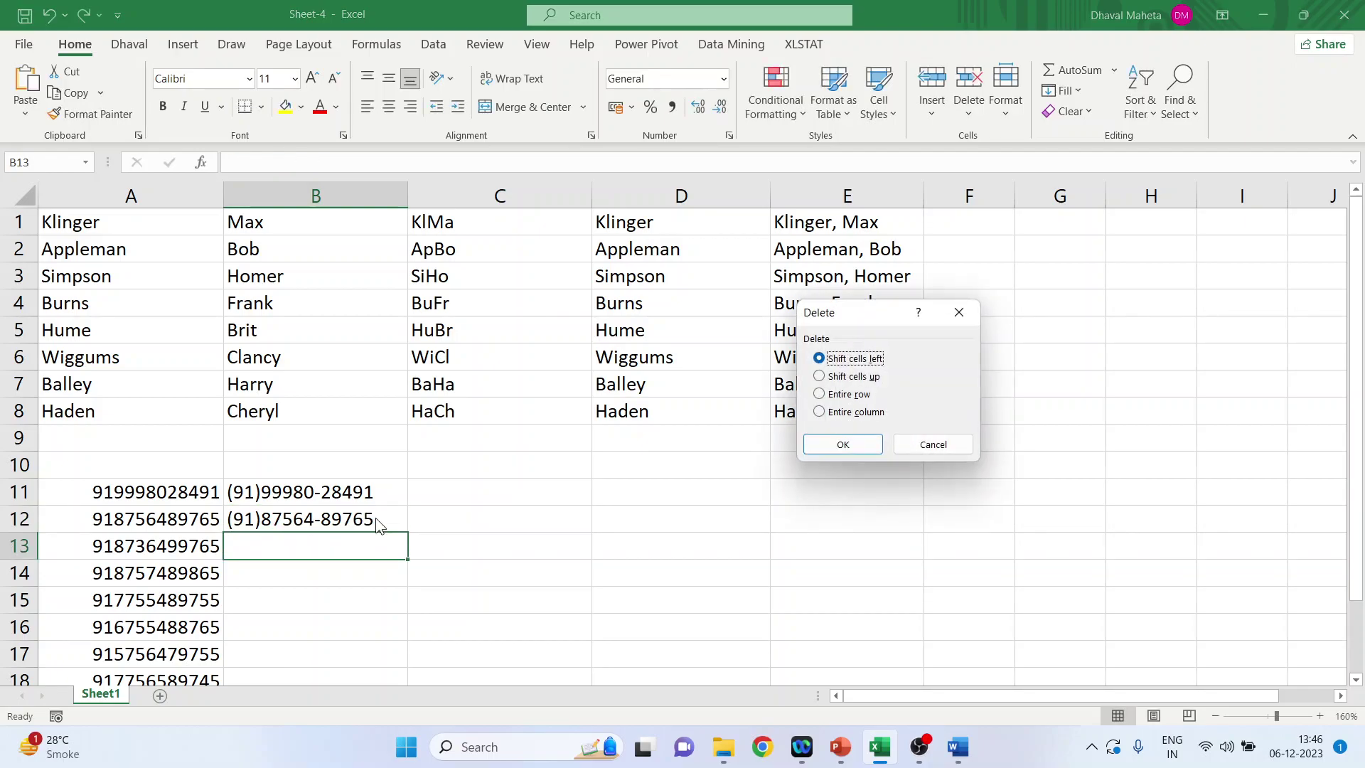
{"action": "left_click", "coordinate": [932, 445]}
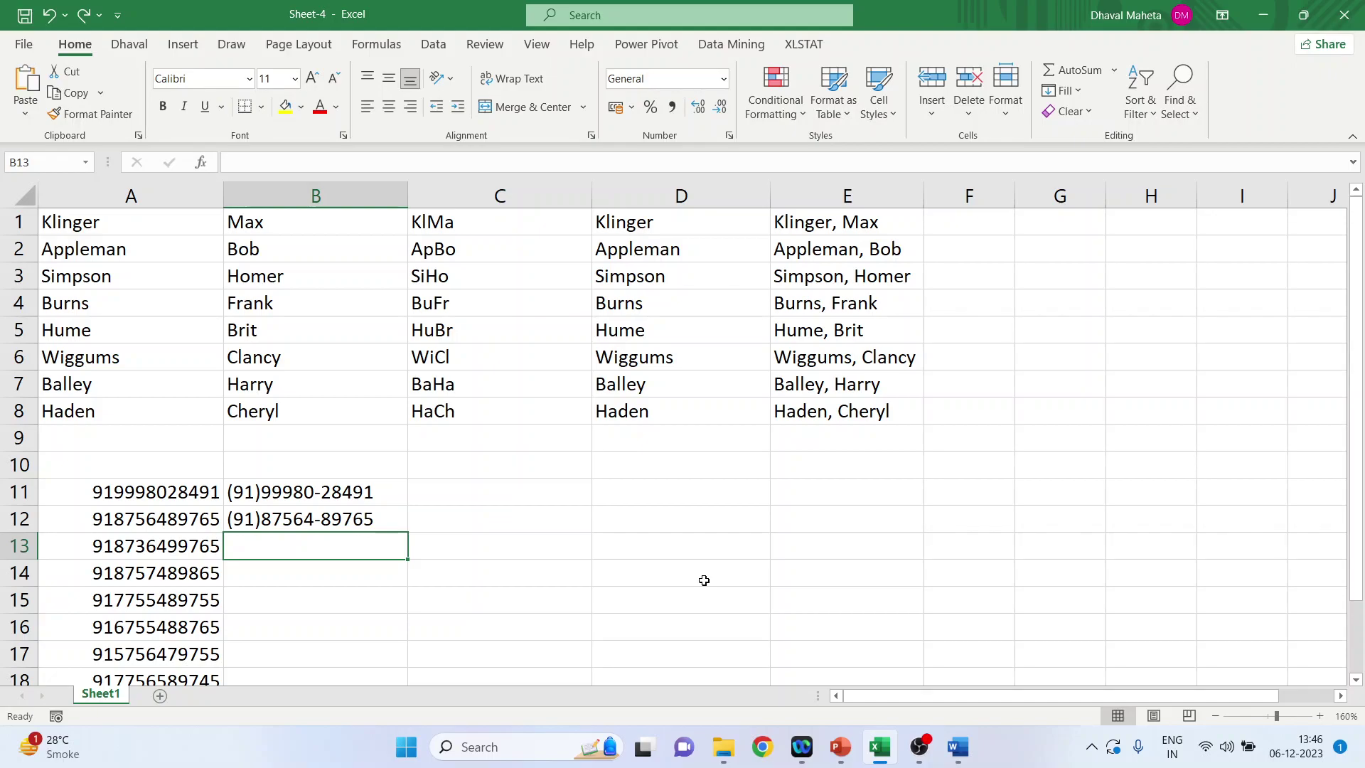
{"action": "key", "text": "ctrl+e"}
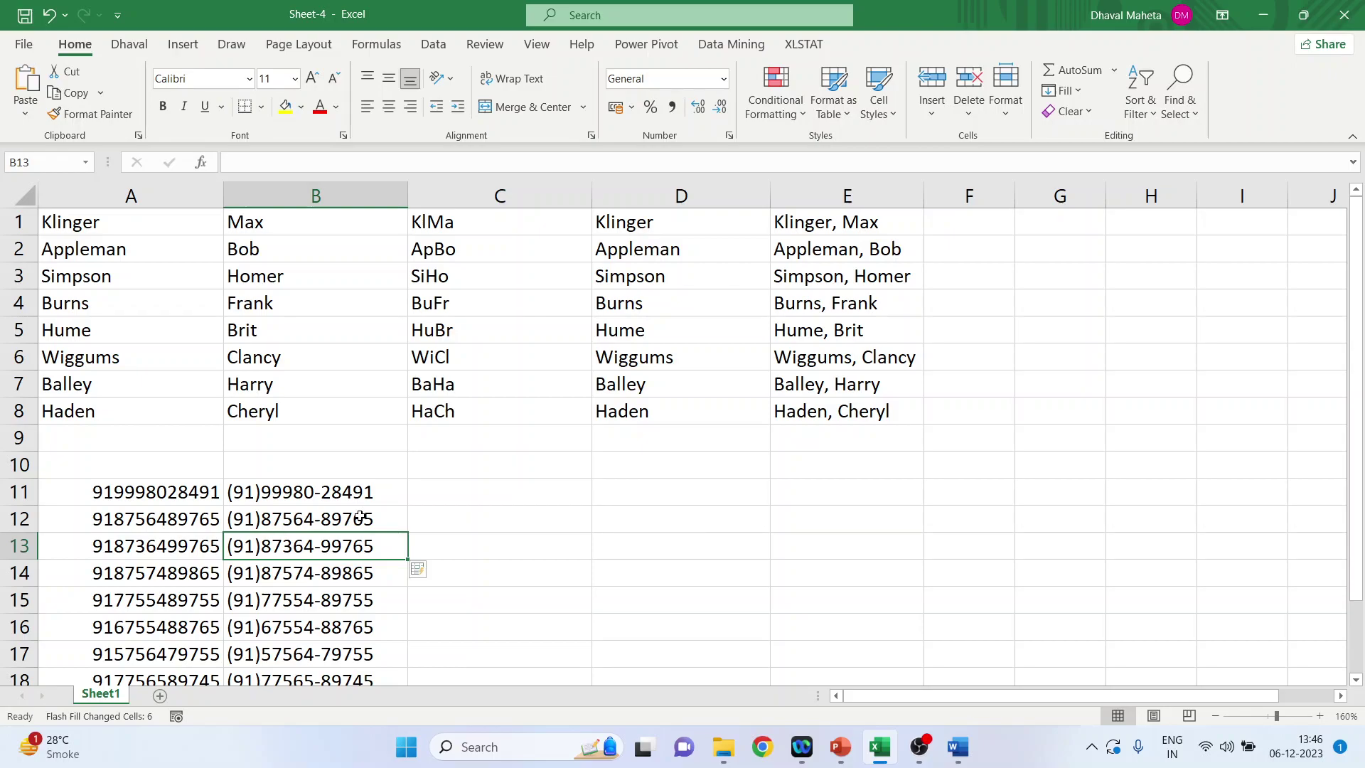
Step: Switch to the 'Interface of Excel' presentation and select the closing Thank you slide
{"action": "left_click", "coordinate": [841, 747]}
{"action": "left_click", "coordinate": [747, 666]}
{"action": "left_click", "coordinate": [109, 416]}
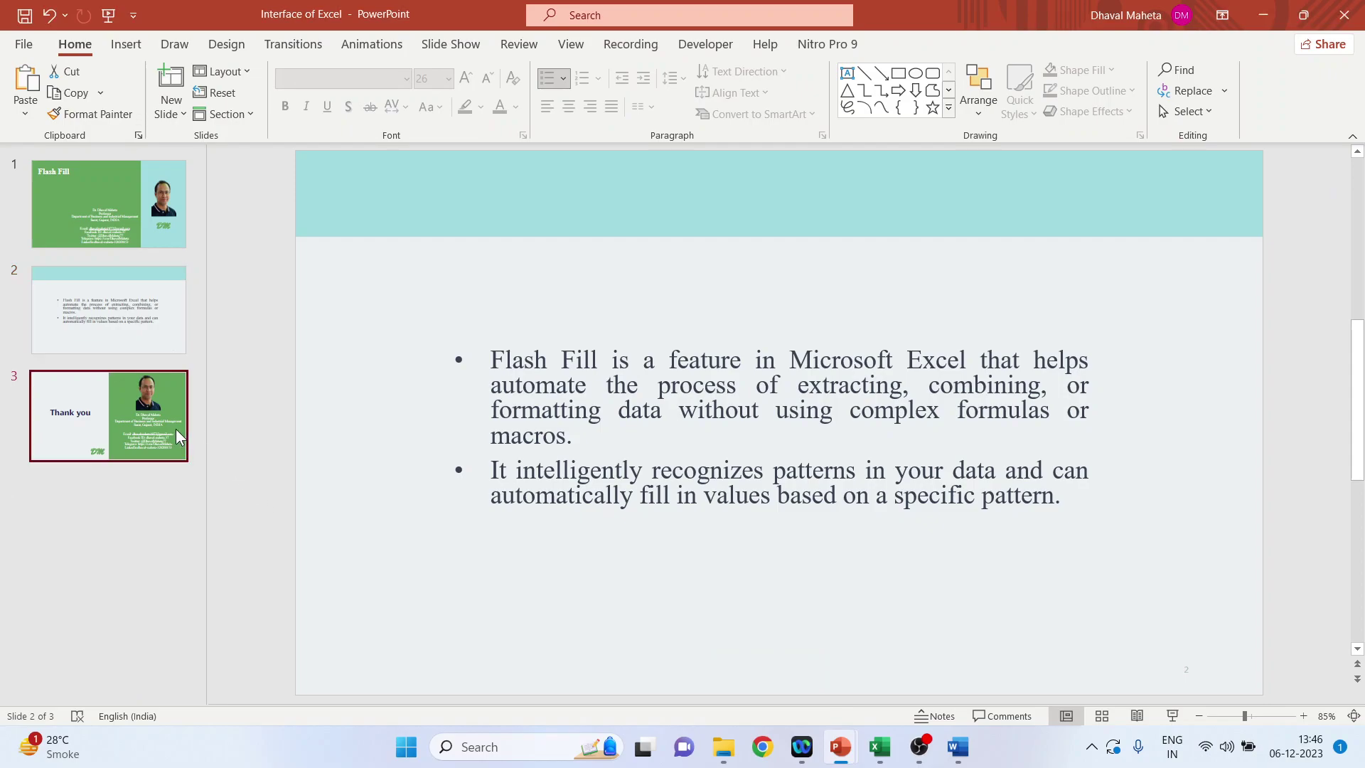